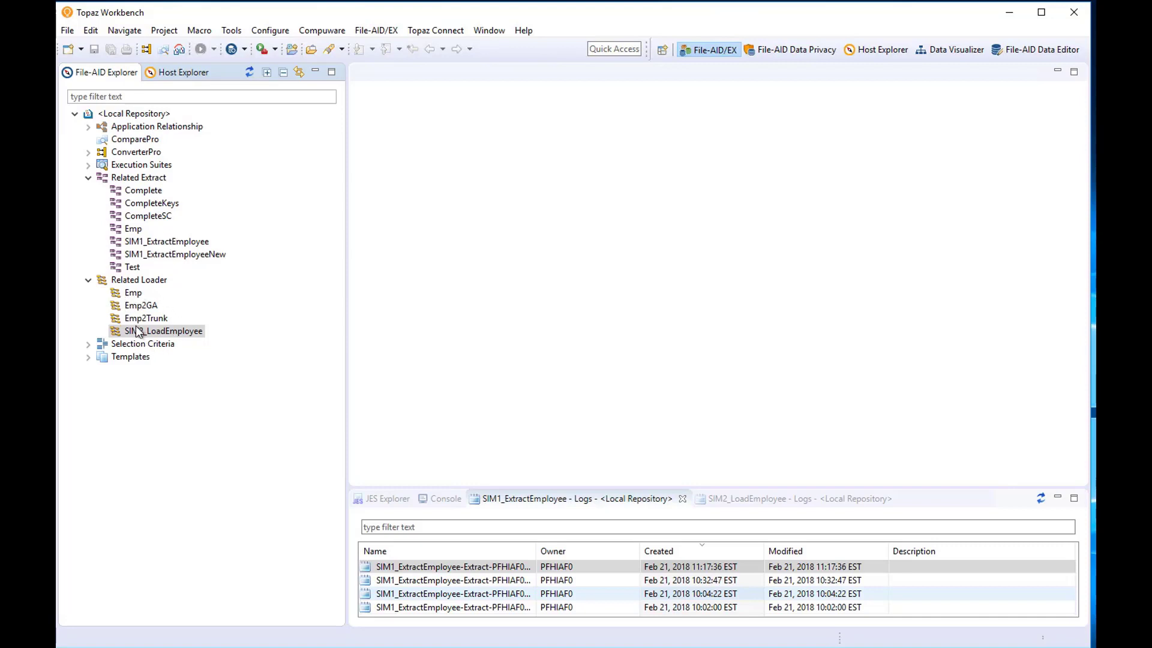
Open the SIM1_ExtractEmployeeNew extract and browse driving tables on the FBDATA database host.
double_click(159, 254)
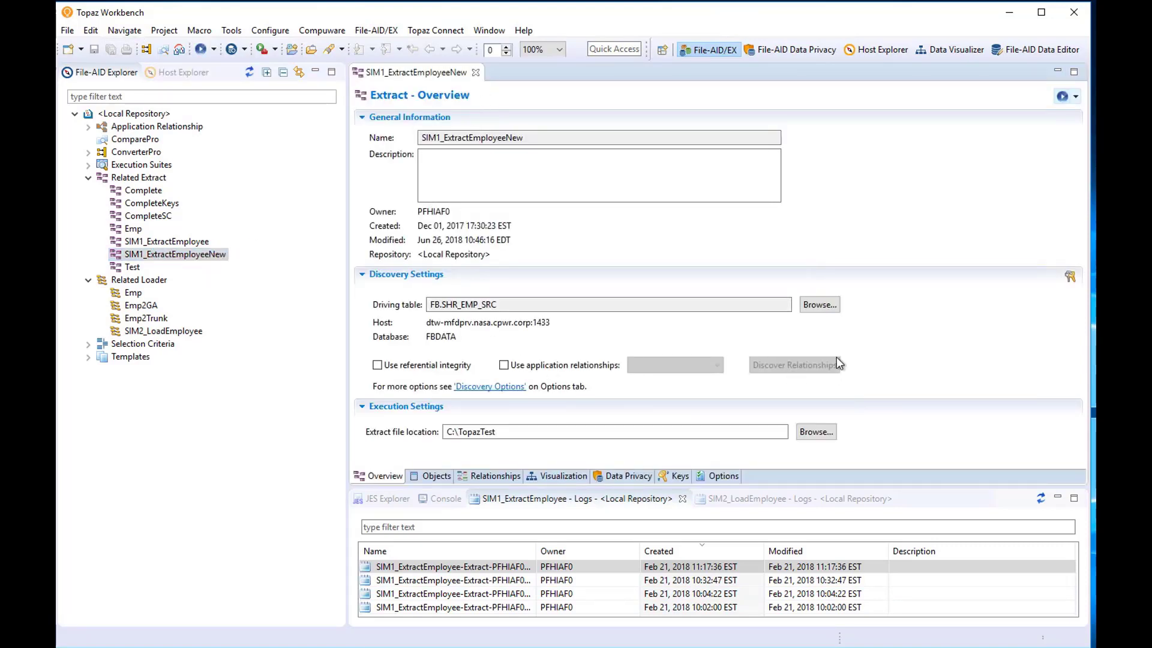
click(817, 303)
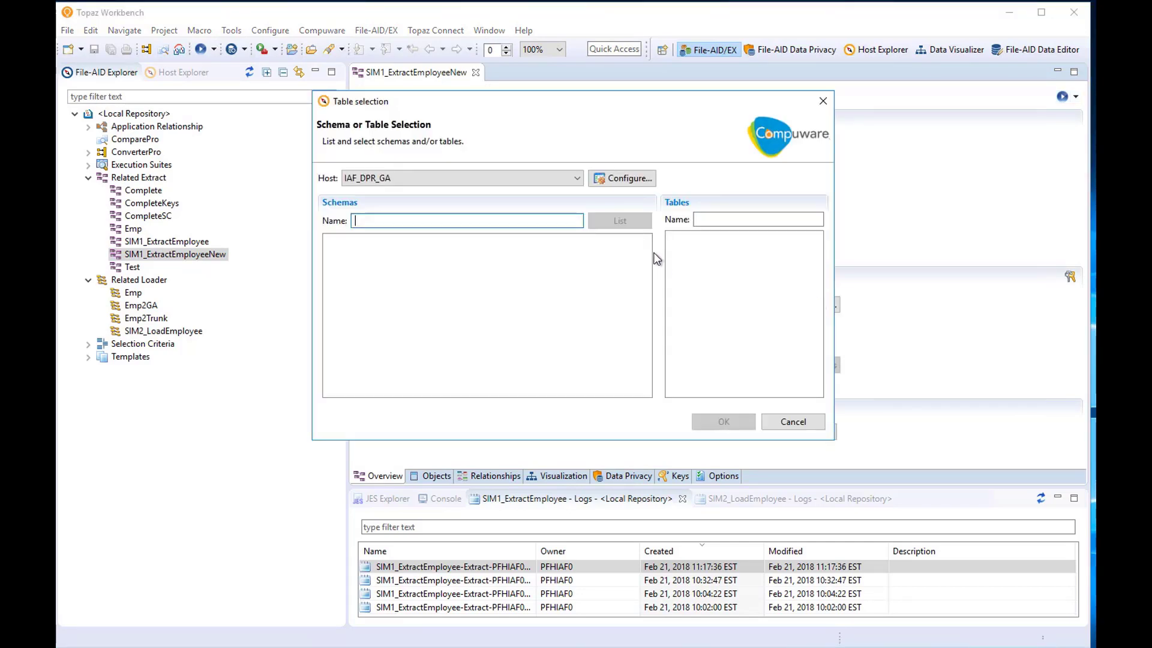
click(577, 180)
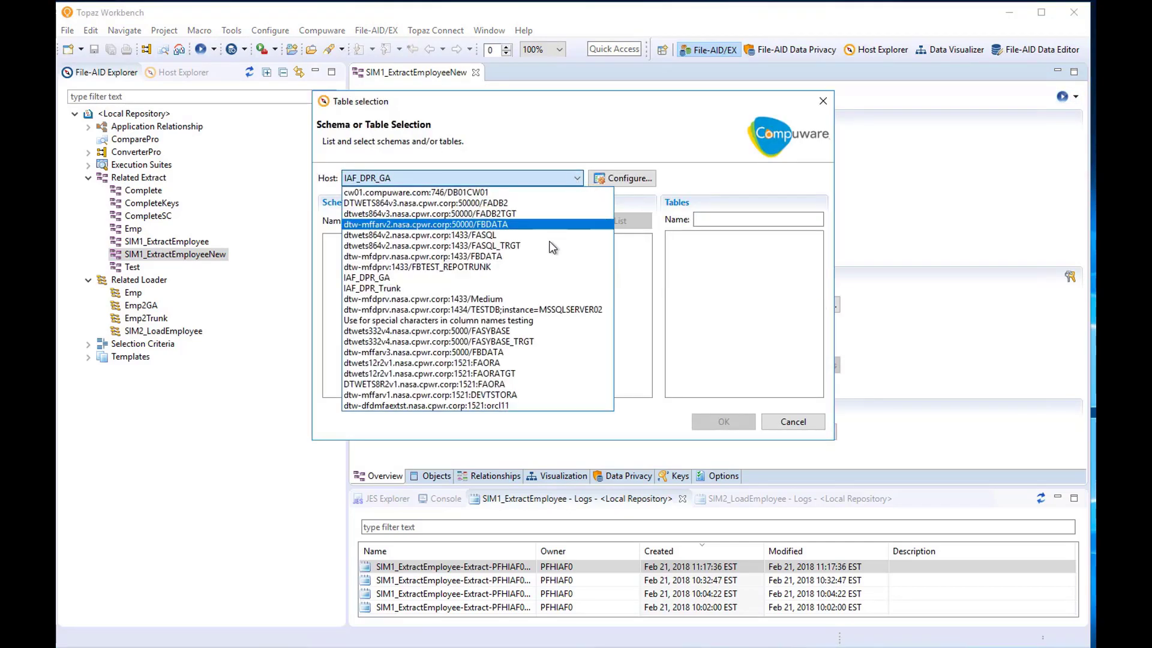
click(491, 255)
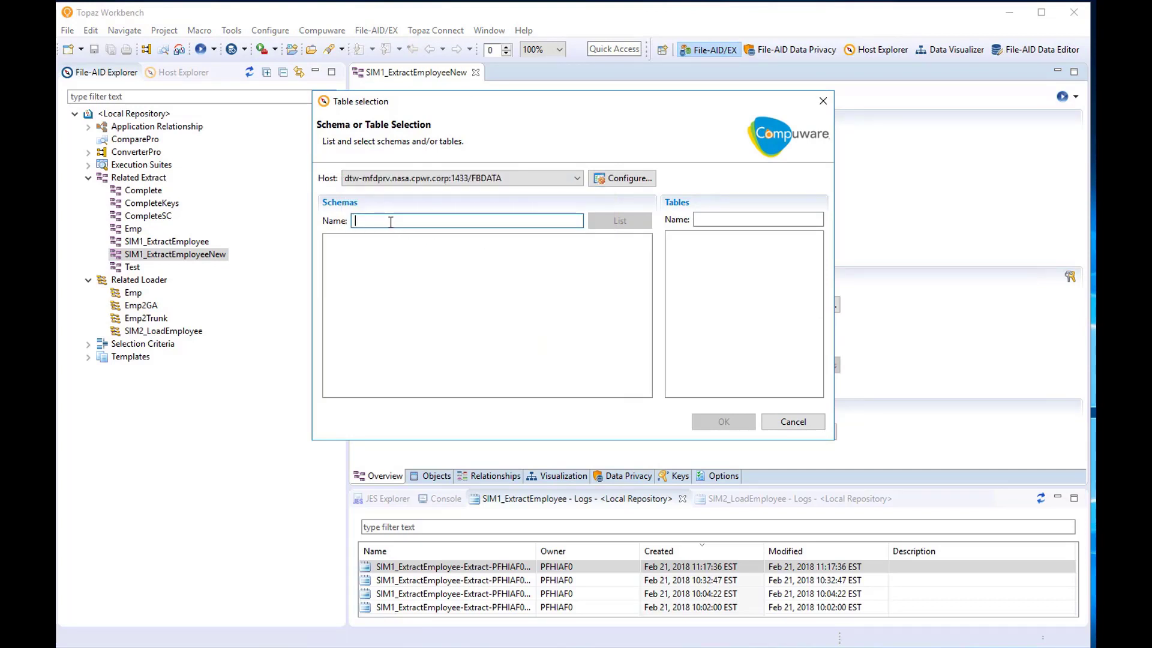
Set the driving table to FB.SHR_EMP_SRC, filtering schema FB tables by 'SHR'.
text(FB)
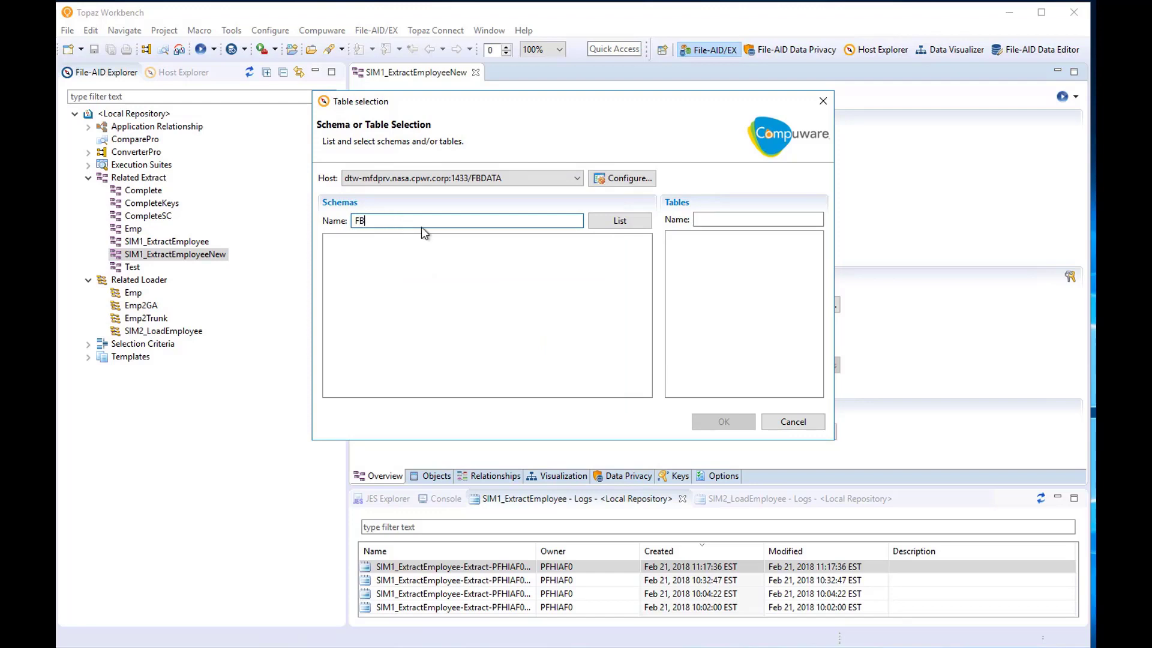
click(619, 220)
click(354, 241)
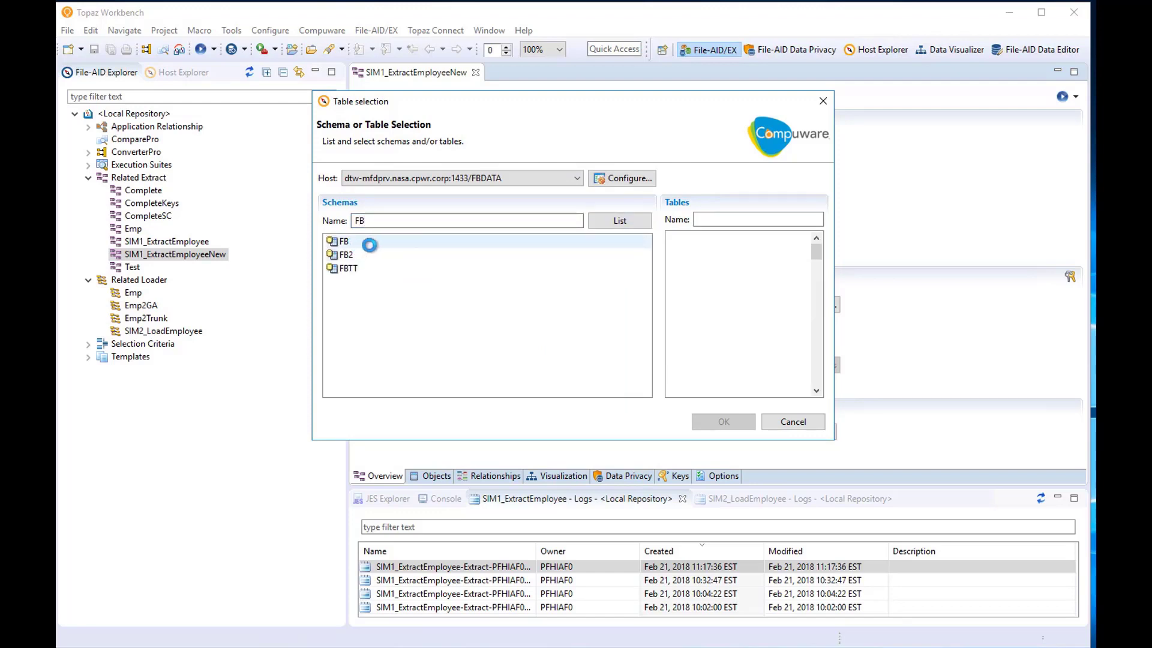
click(710, 217)
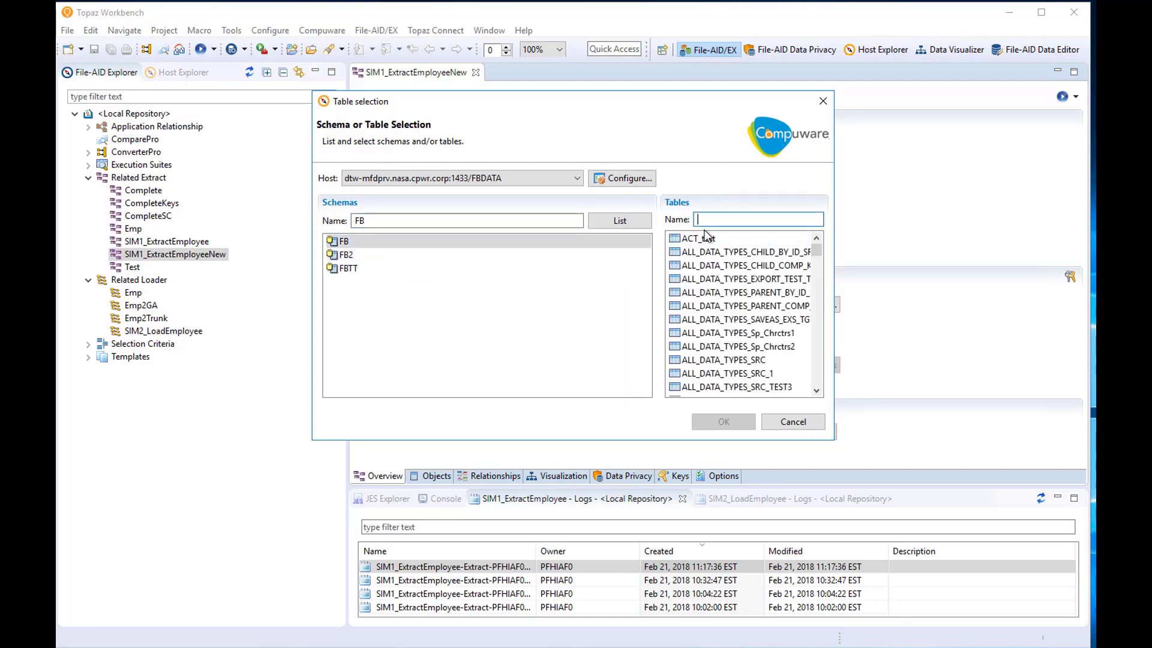
text(SHR)
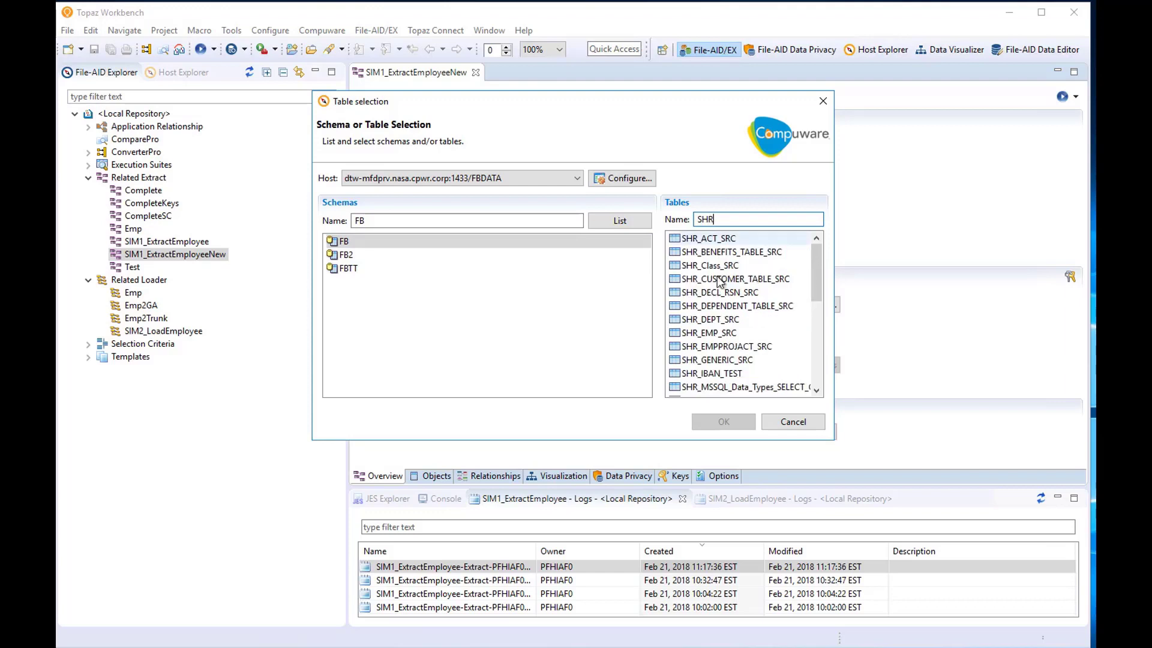
click(725, 334)
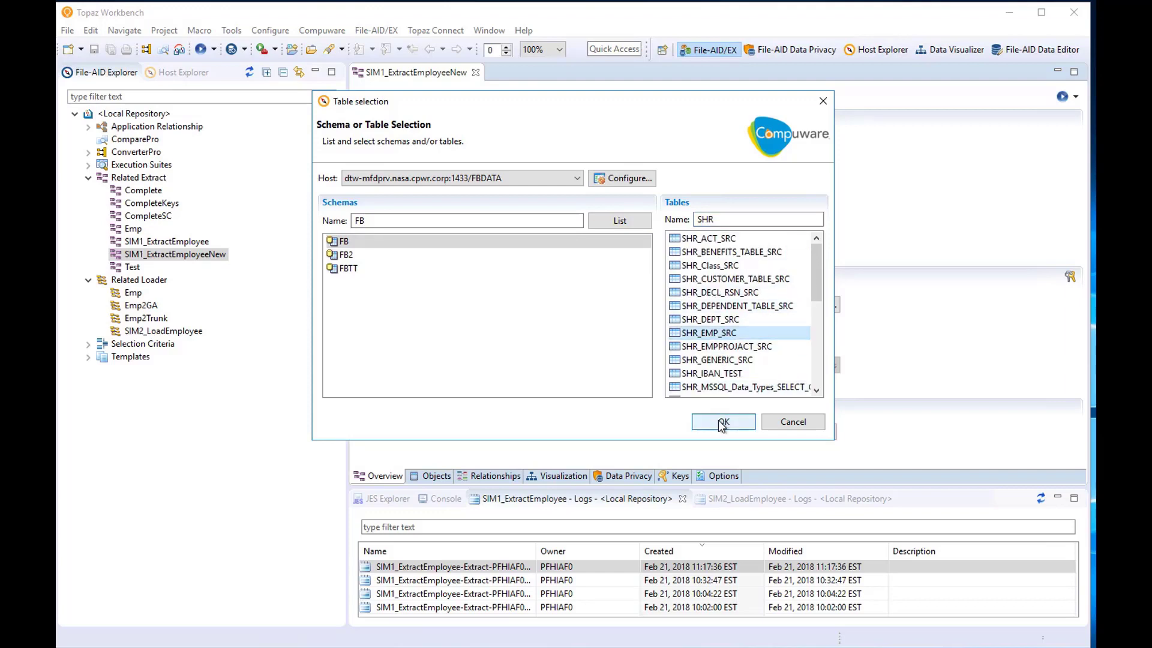
click(724, 422)
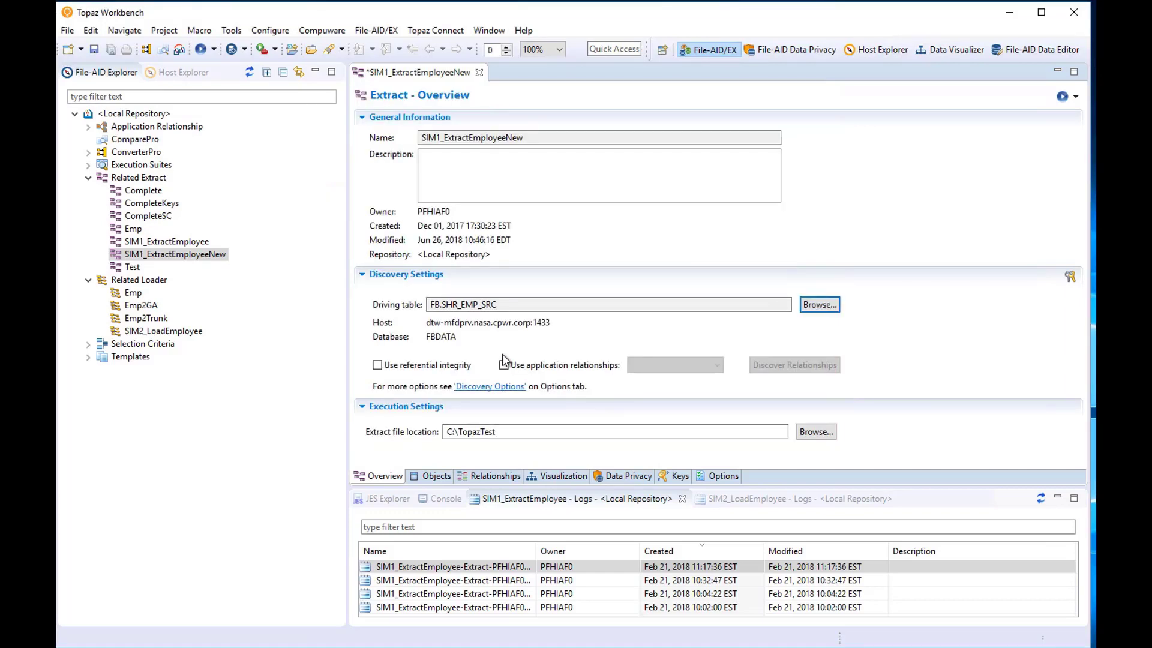
click(445, 432)
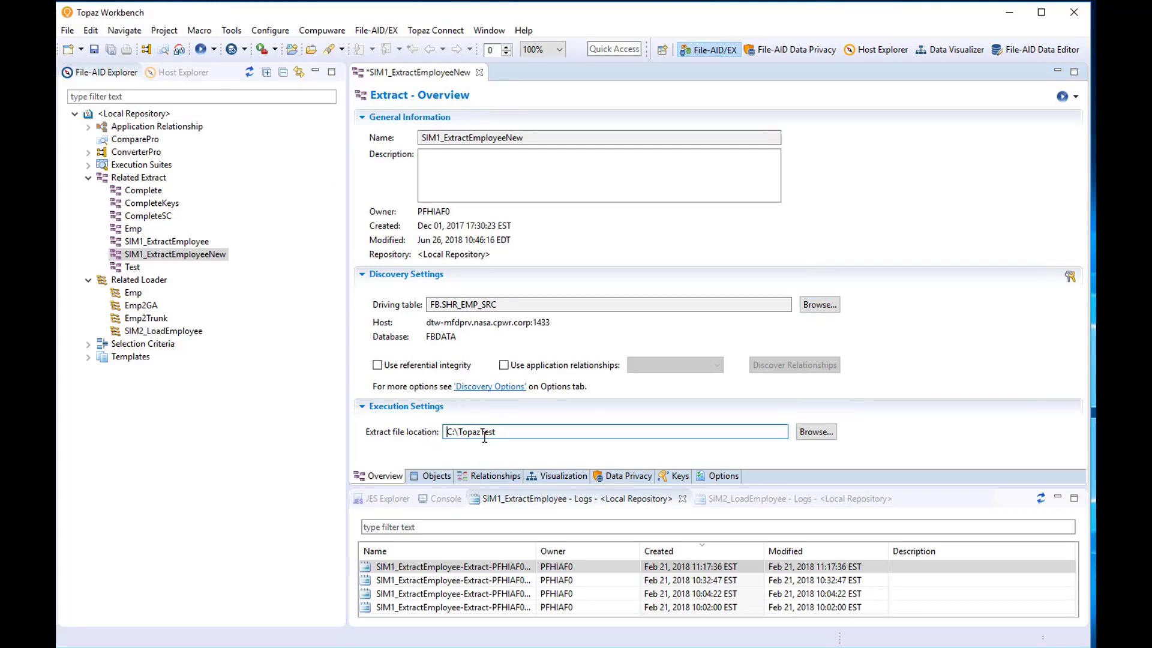
click(436, 476)
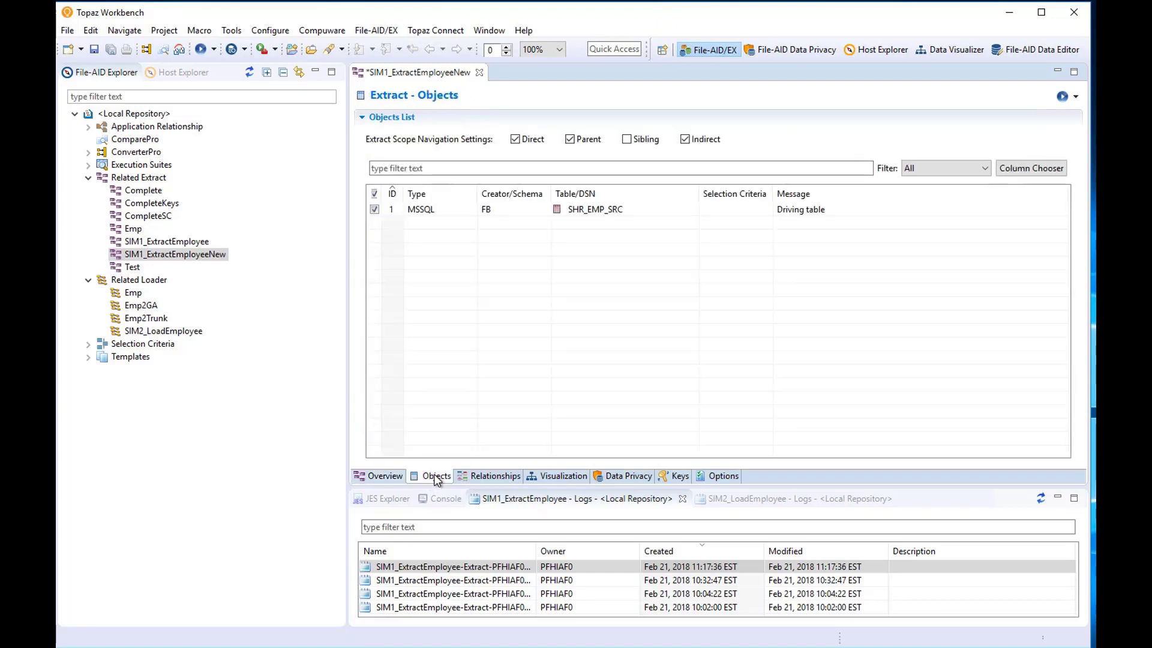
click(572, 479)
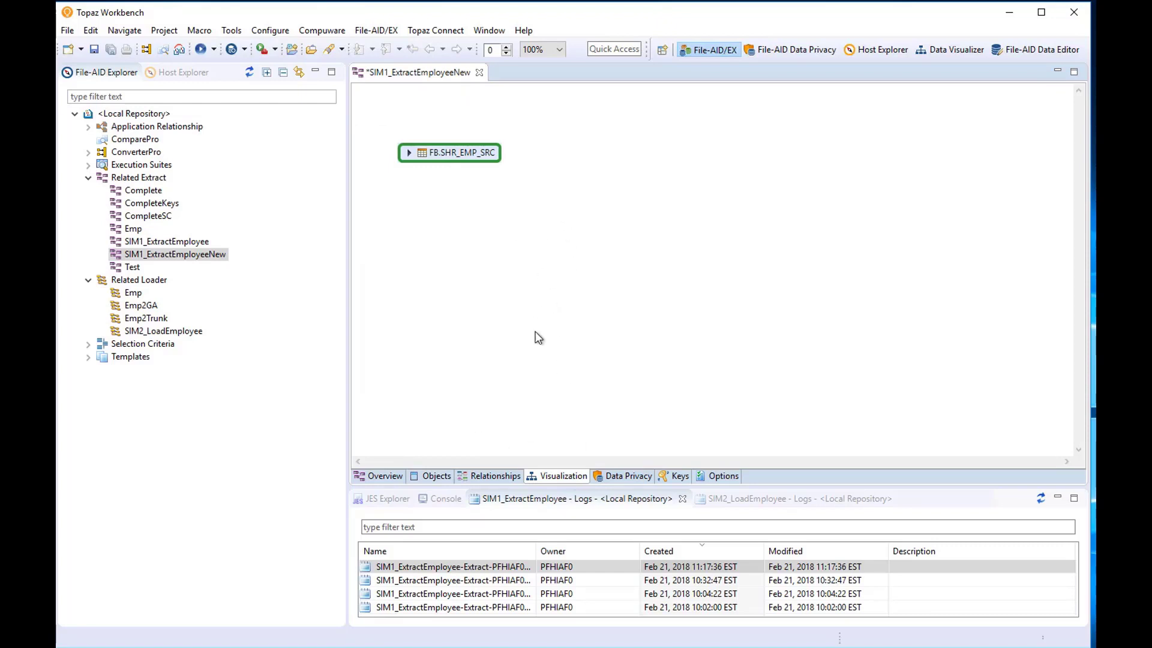
click(378, 478)
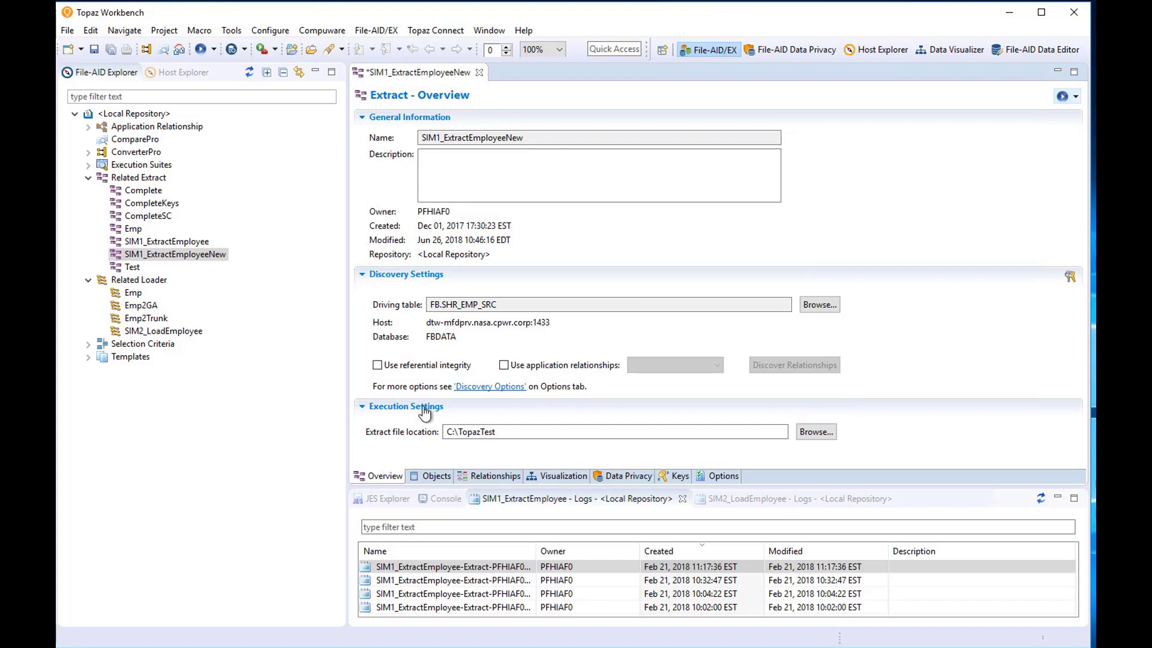
Enable referential integrity and discover the related tables added to the extract.
click(378, 367)
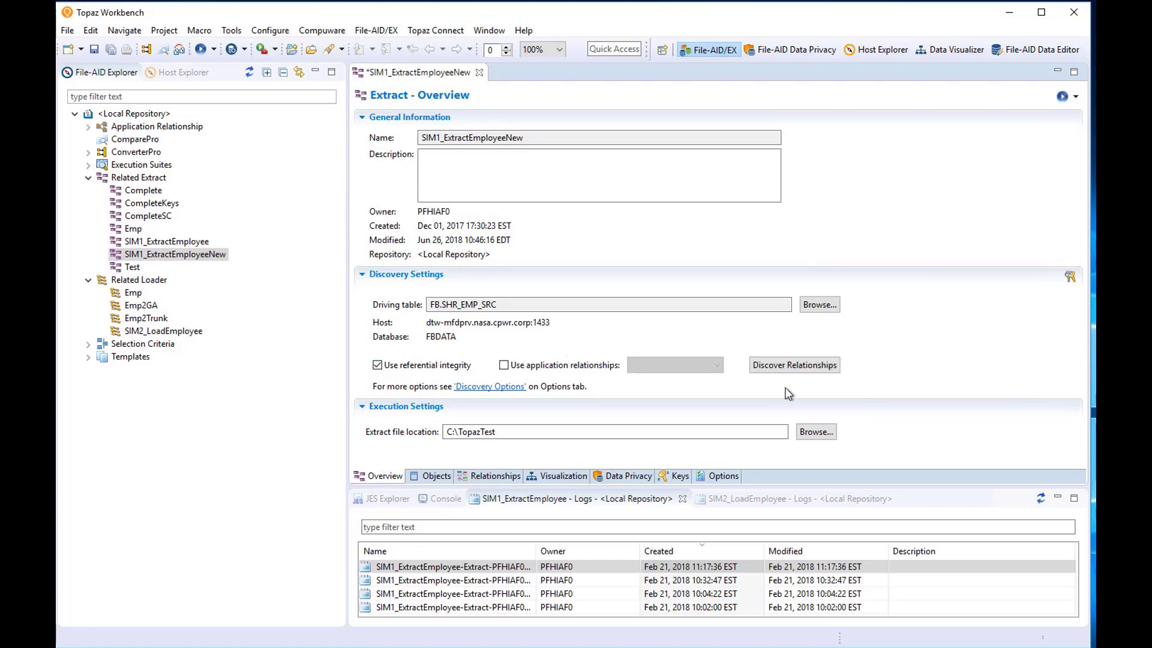
click(796, 364)
click(437, 478)
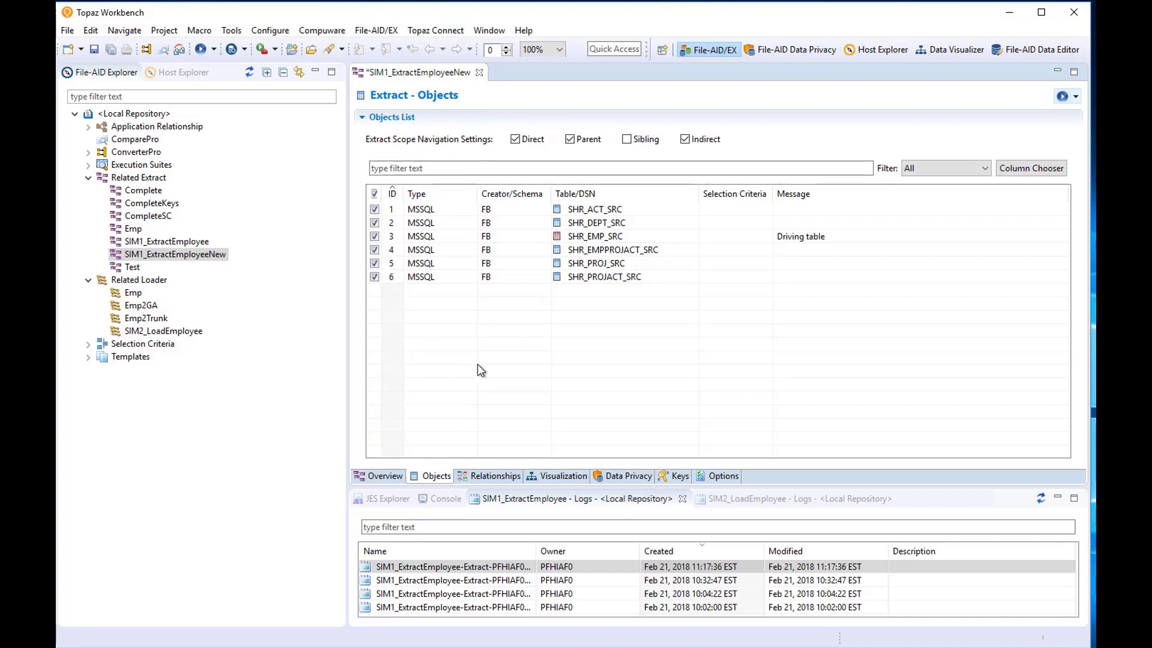
View the relationship graph and reposition the FB.SHR_EMP_SRC node.
click(555, 475)
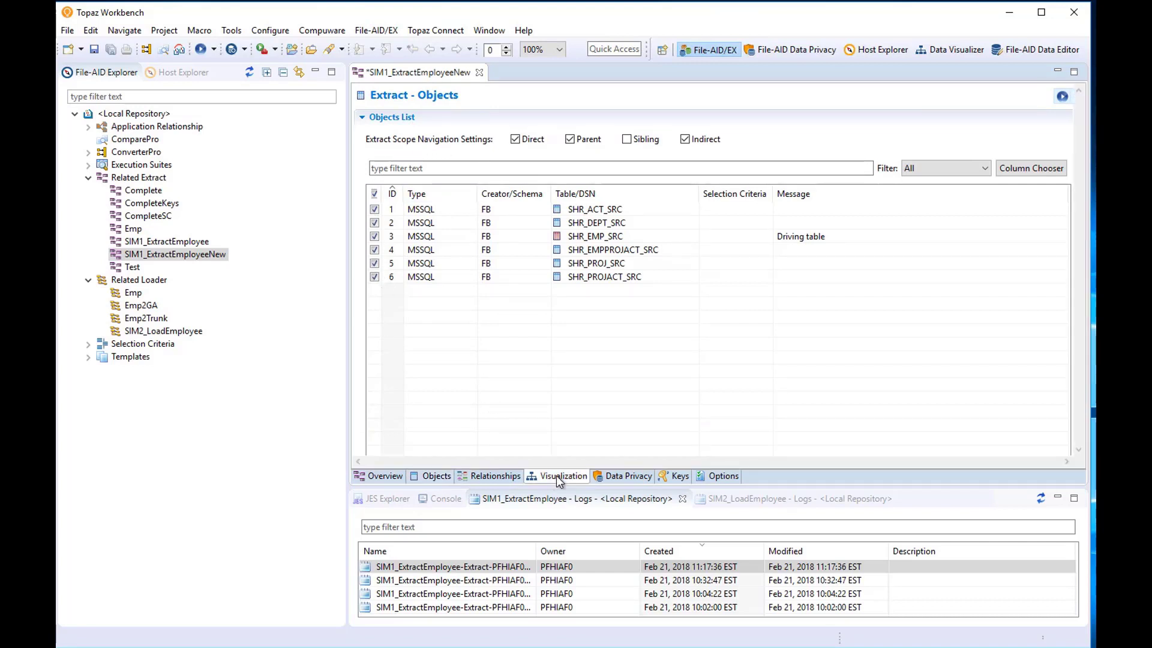
drag(483, 157, 628, 186)
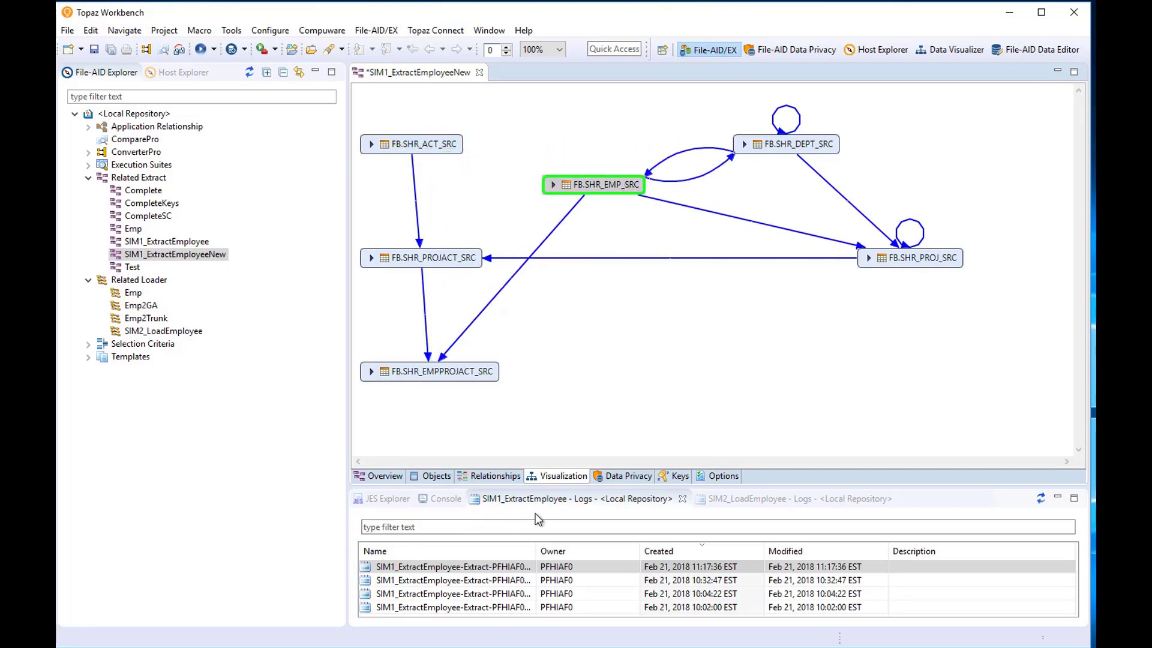
click(619, 481)
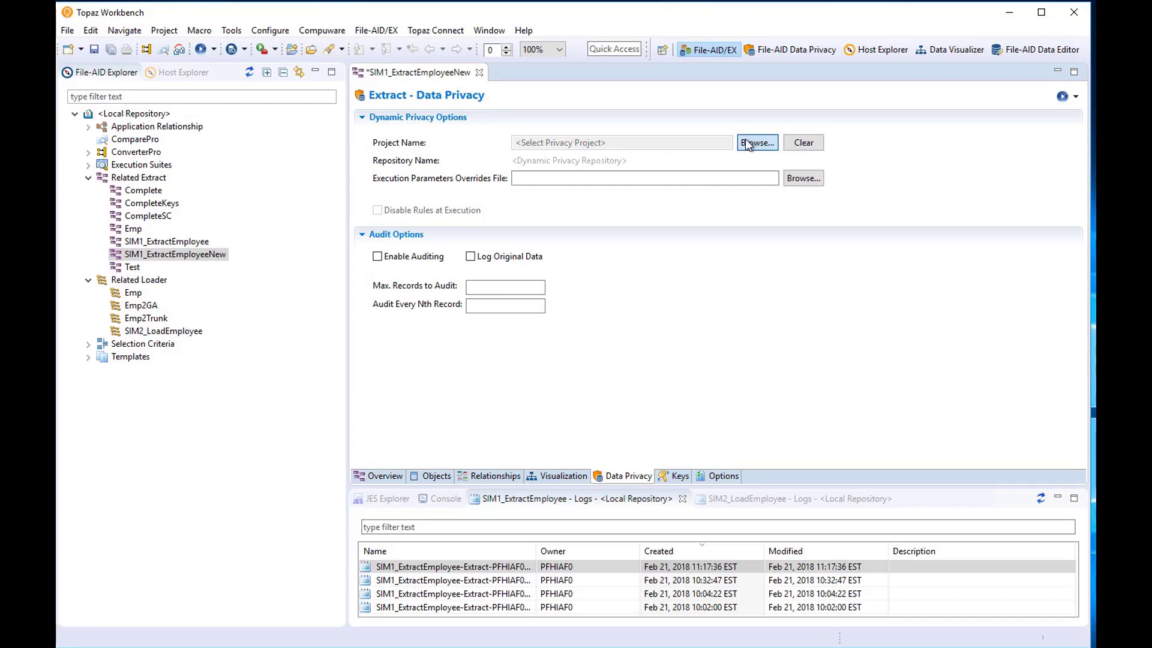
Set the extract's privacy project to 'SIM - FR, EX' from repository IAF_DPR.
click(748, 145)
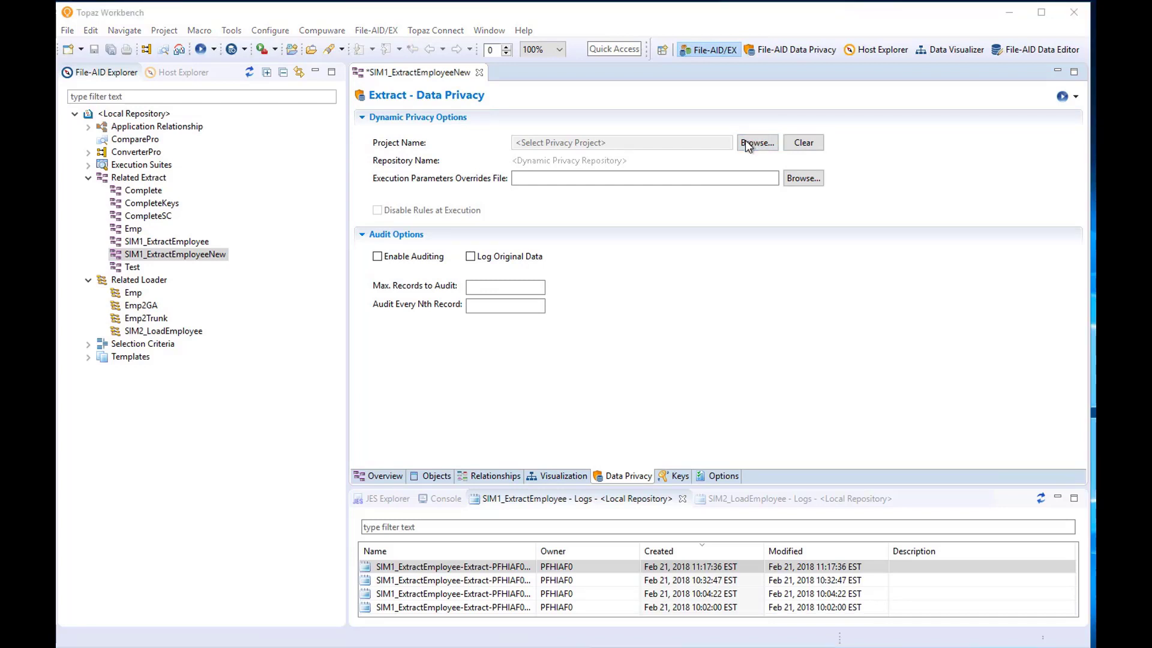
click(791, 111)
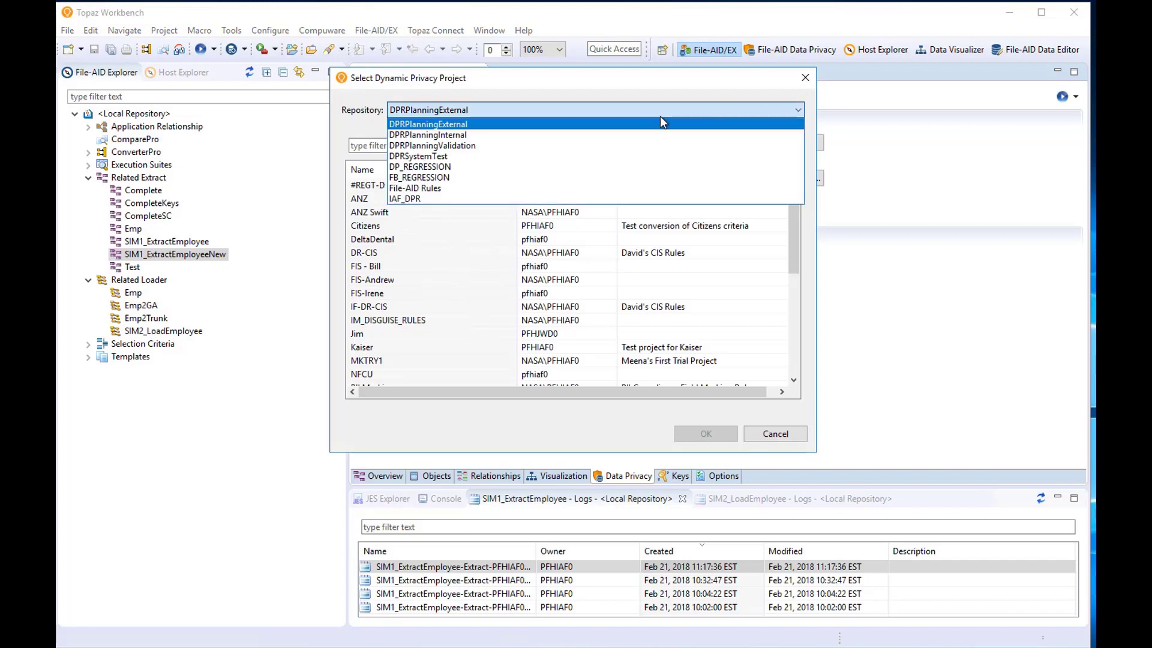
click(414, 201)
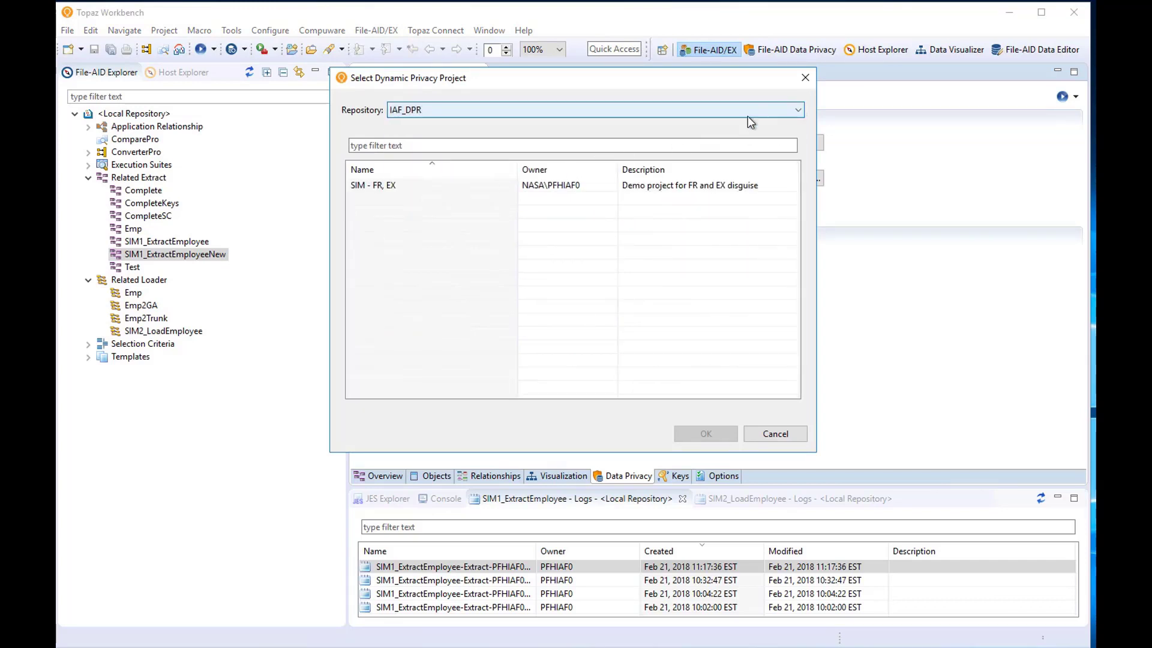
click(378, 187)
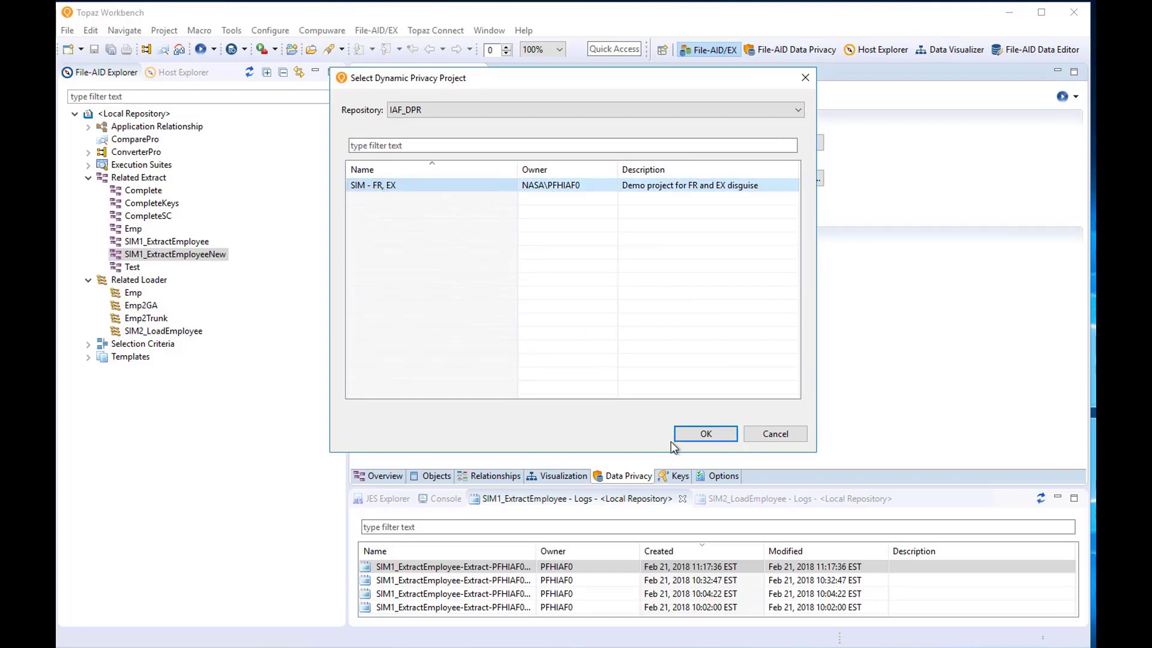
click(684, 431)
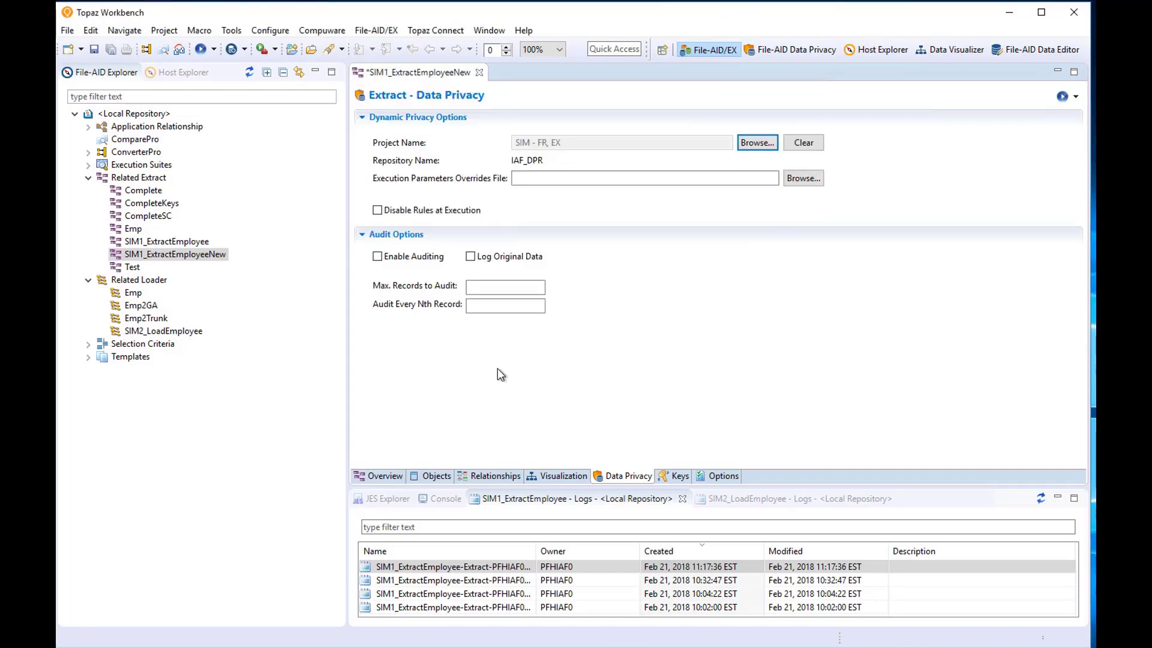
click(402, 566)
double_click(401, 566)
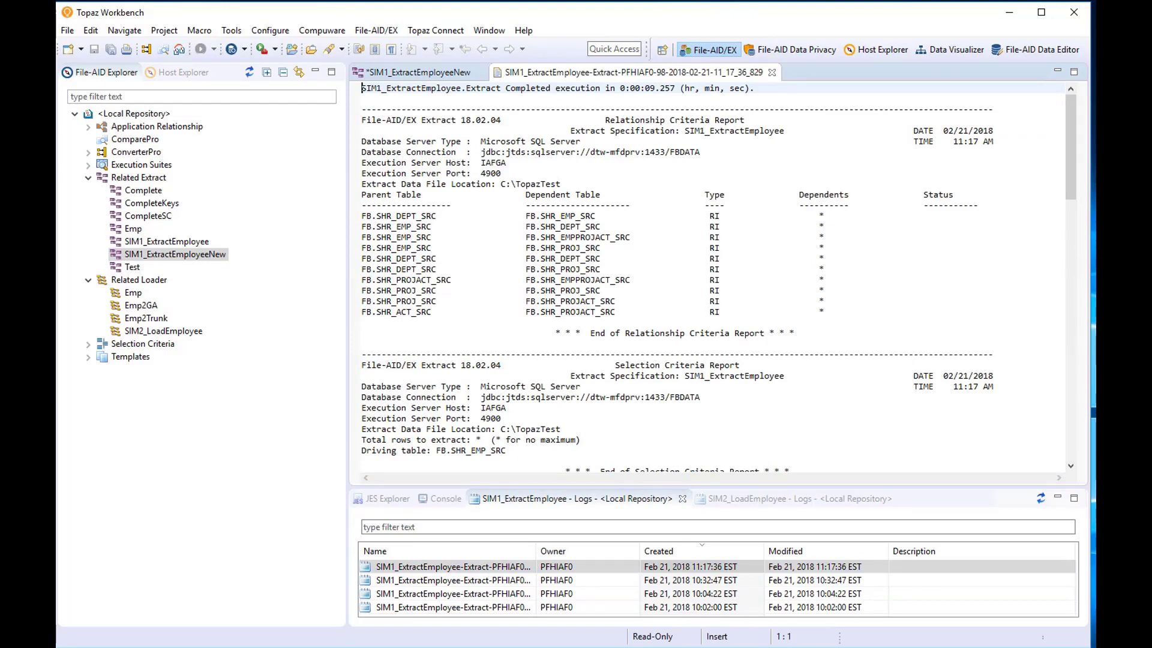
drag(1068, 168, 1067, 232)
scroll(1066, 232, down, 9)
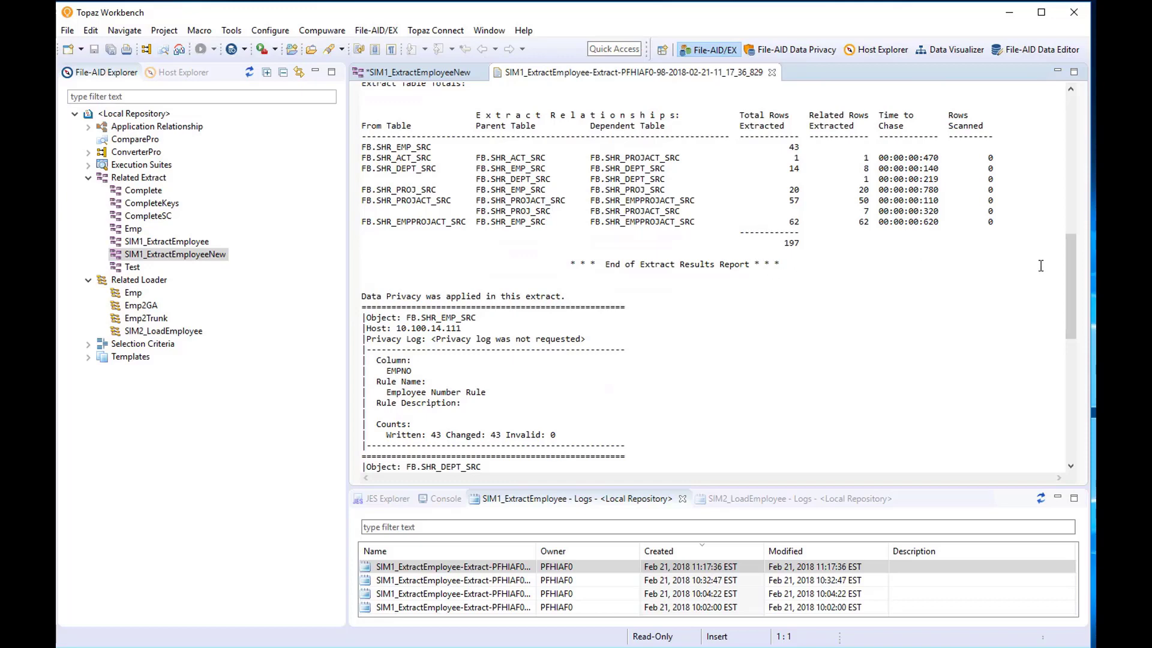
drag(1070, 254, 1067, 315)
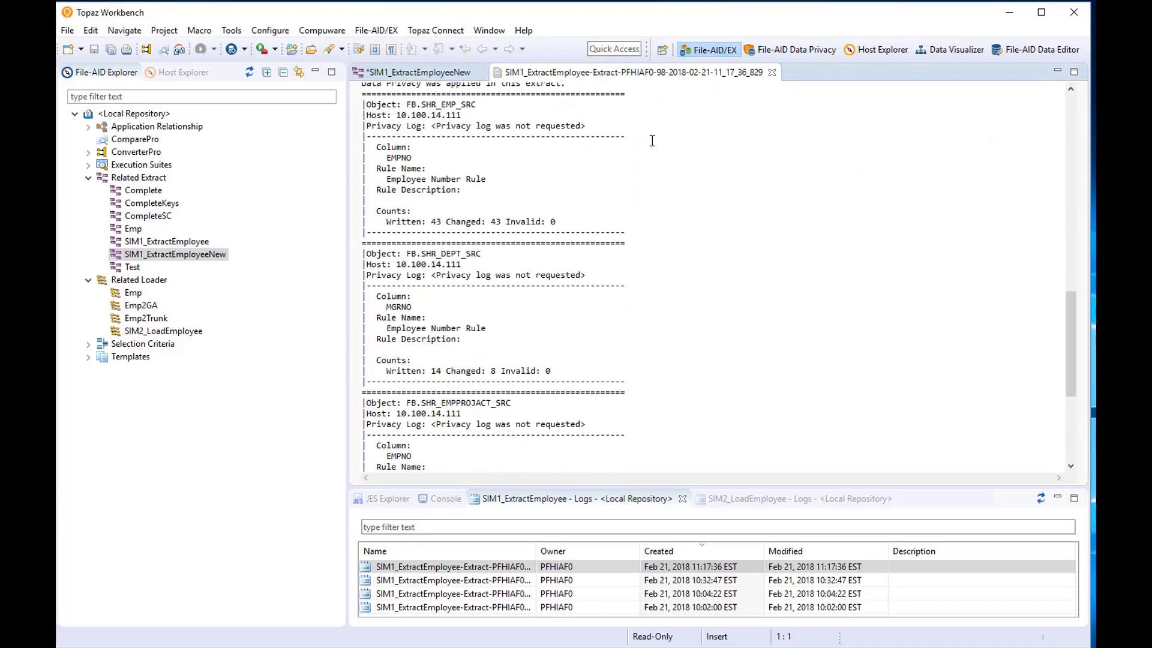
scroll(654, 137, up, 2)
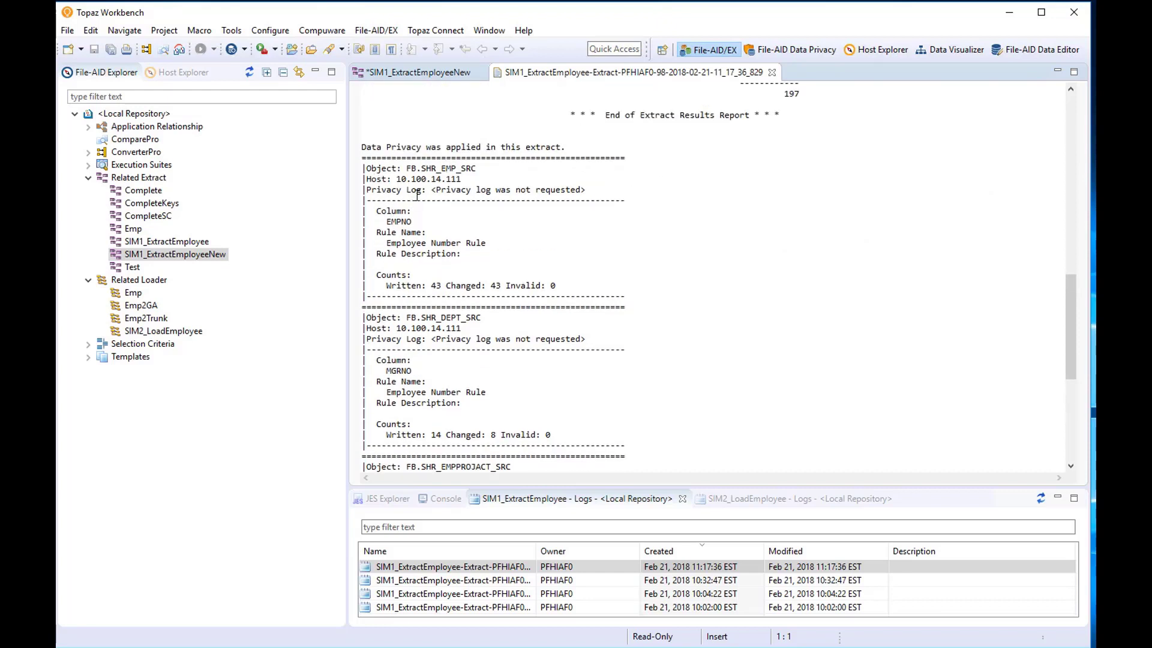
drag(383, 222, 439, 224)
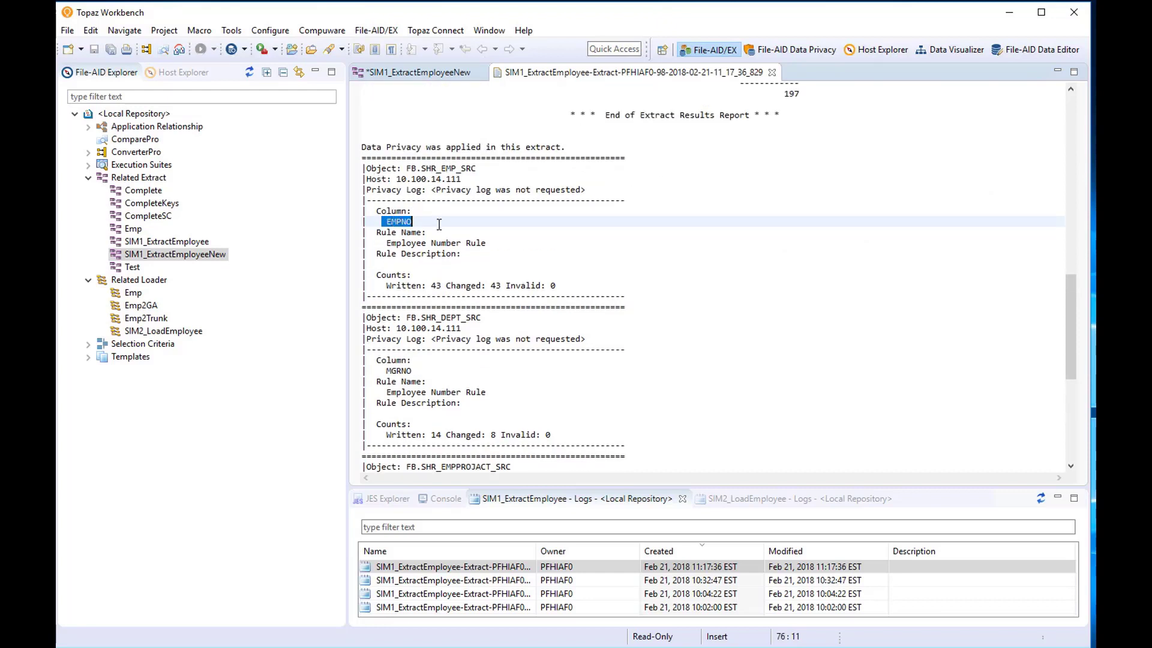
drag(441, 168, 460, 169)
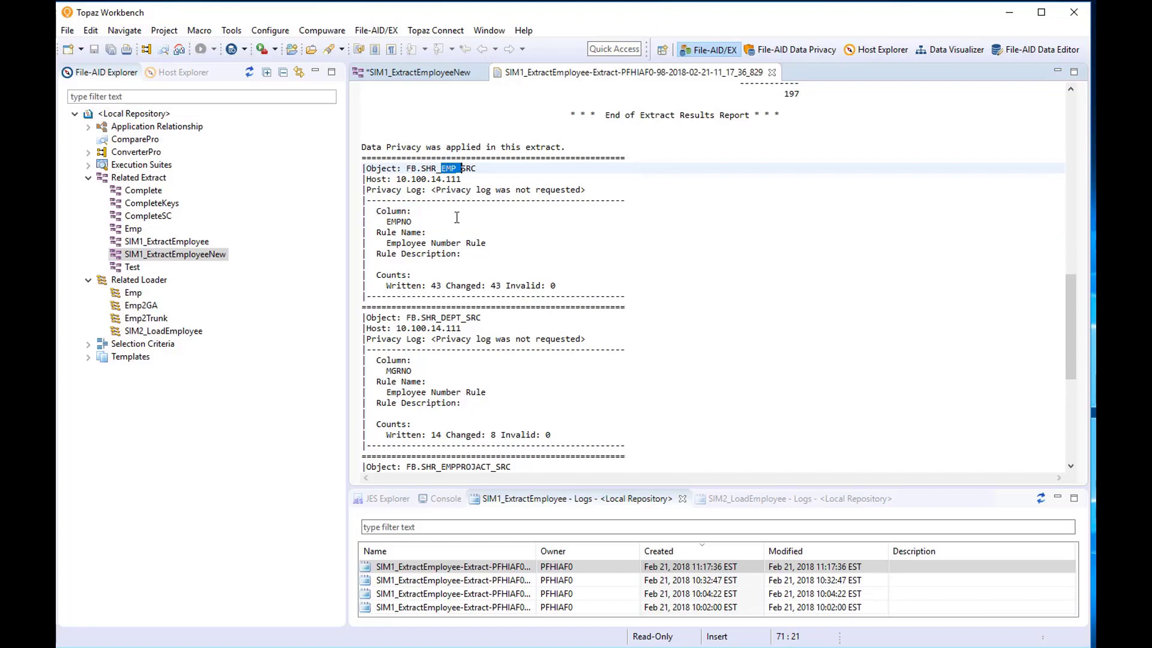
scroll(759, 243, down, 2)
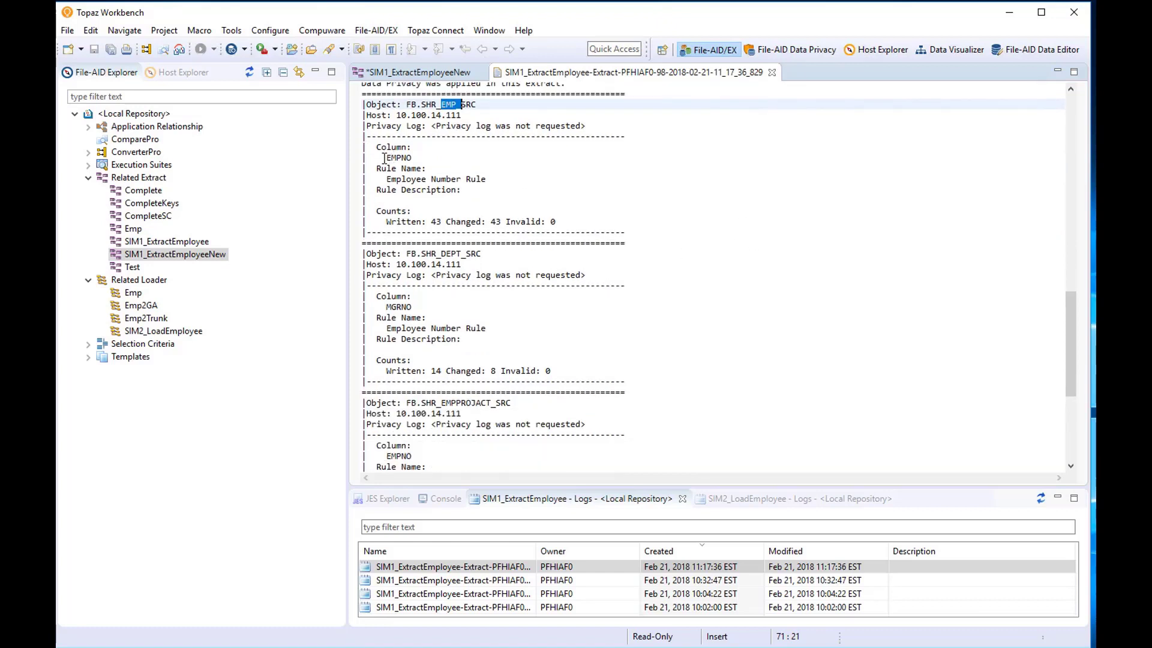
drag(385, 158, 414, 159)
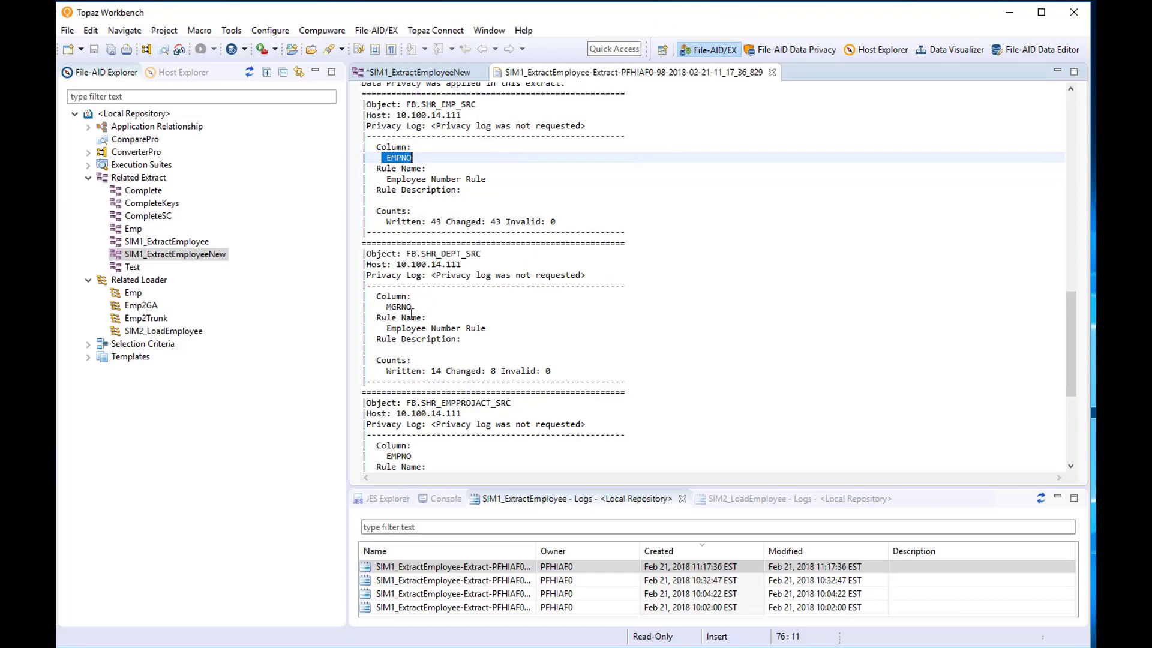
click(449, 256)
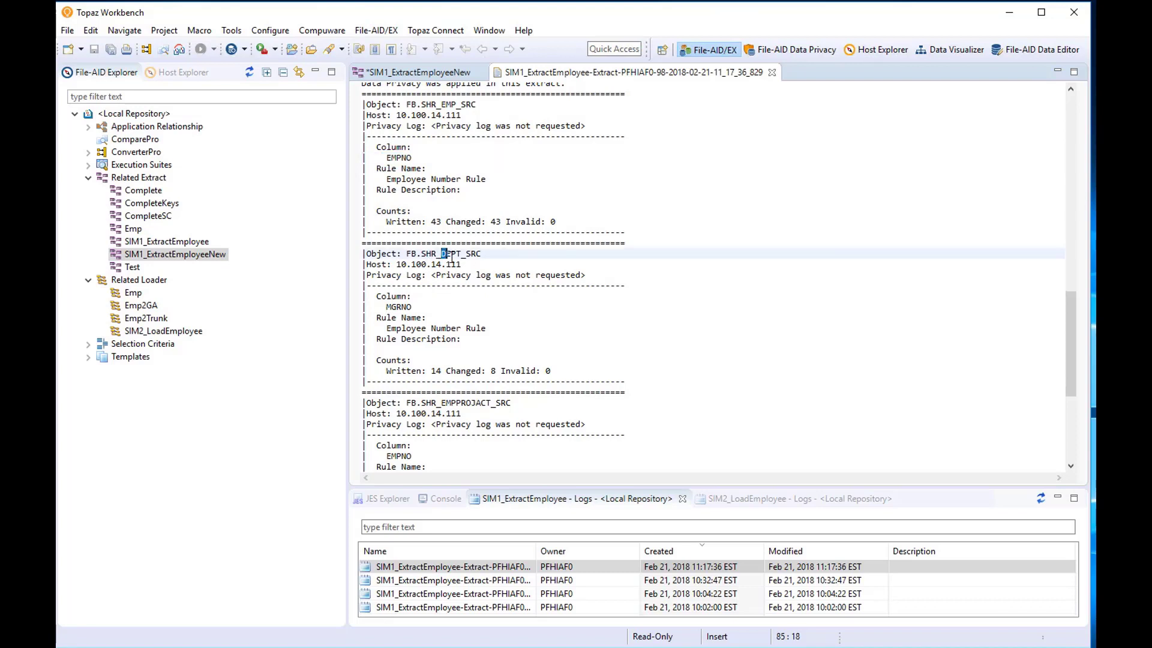
double_click(400, 306)
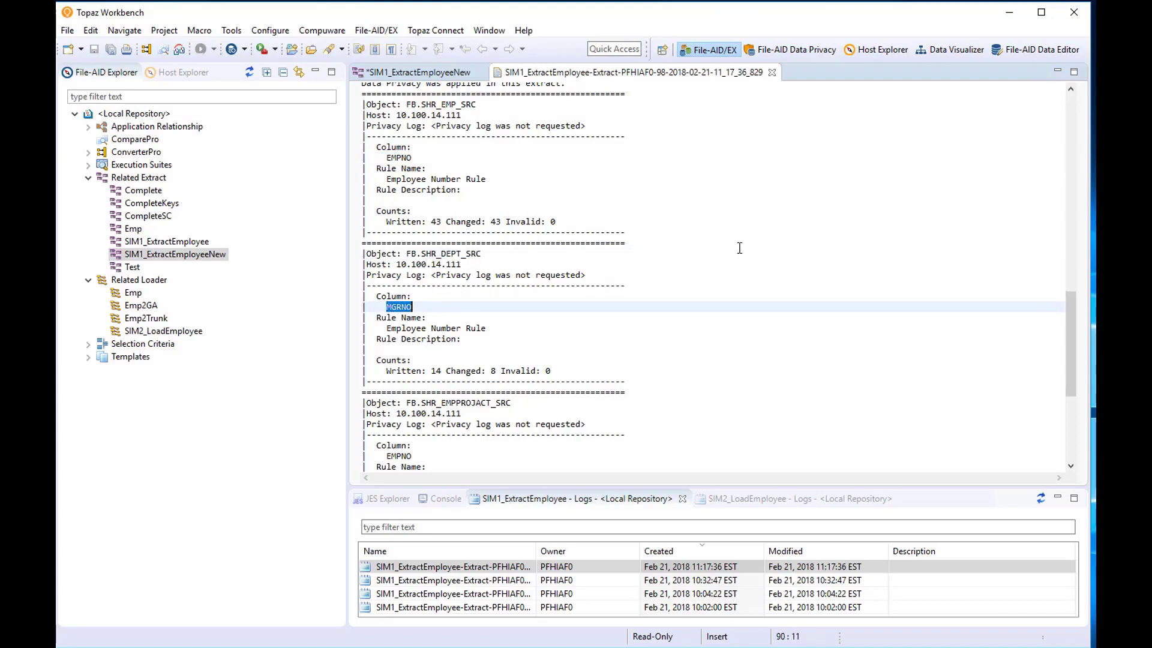
scroll(740, 248, down, 7)
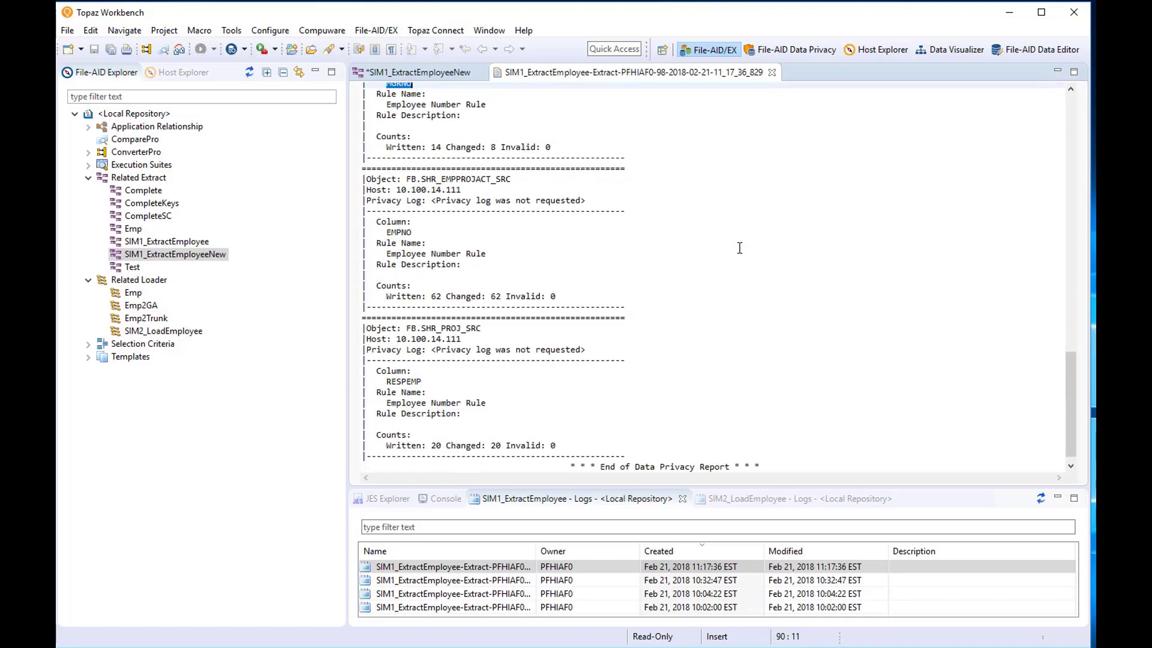
drag(437, 328, 462, 328)
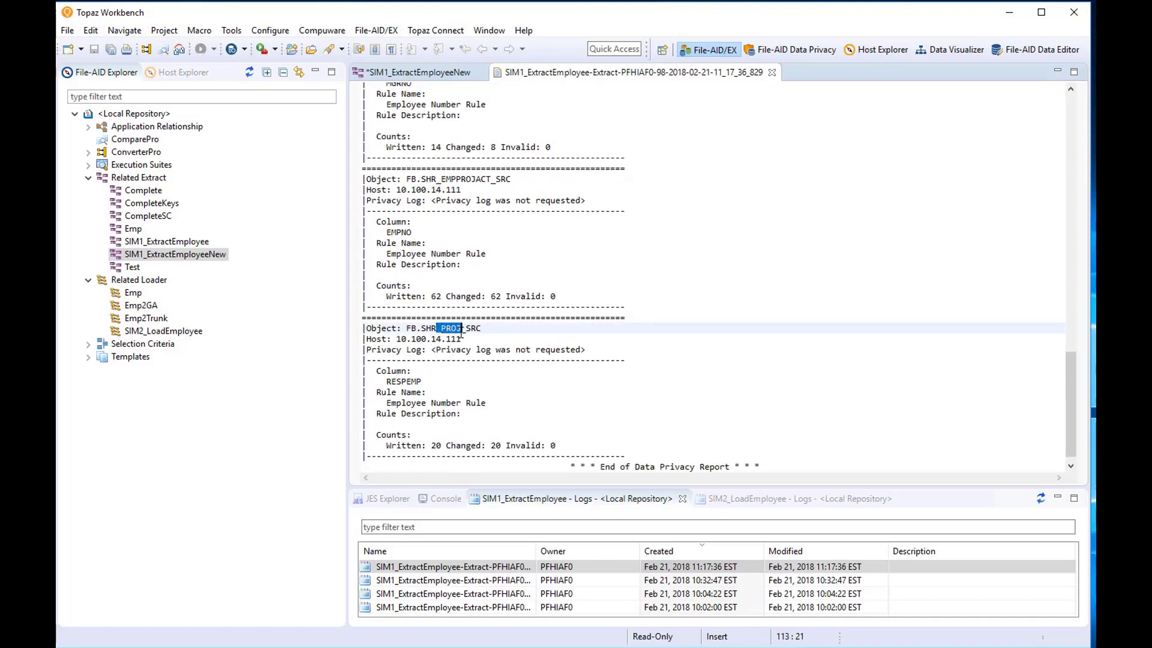
drag(385, 381, 445, 385)
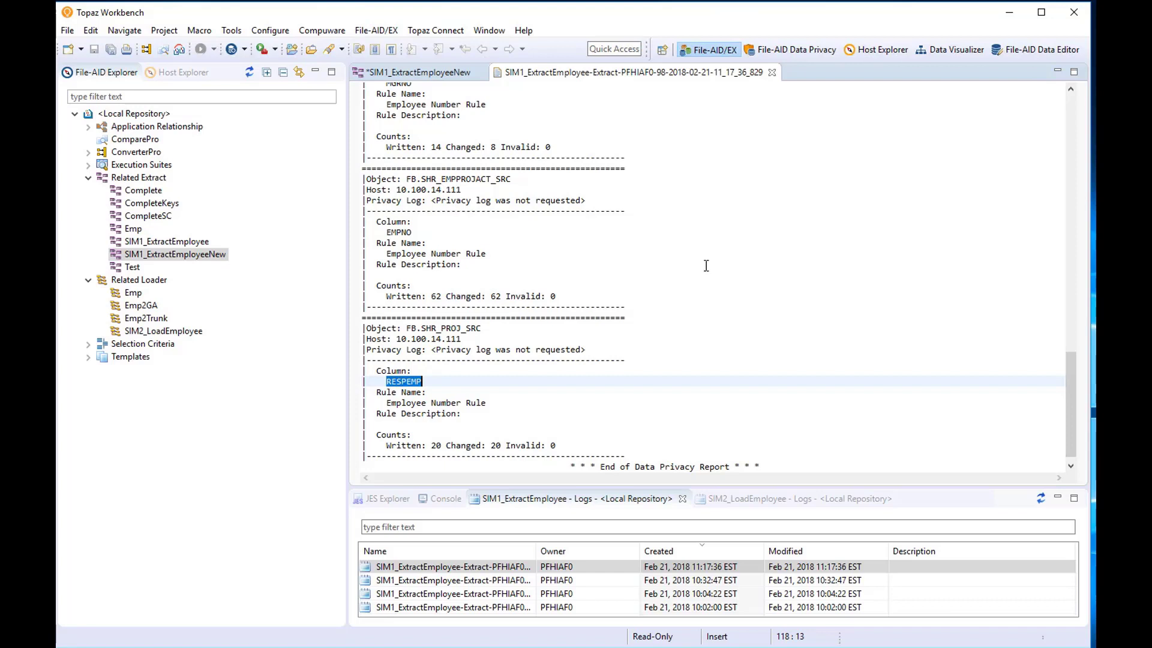
click(152, 333)
Open SIM2_LoadEmployee and set its extract file to SIM1_ExtractEmployee.
double_click(152, 334)
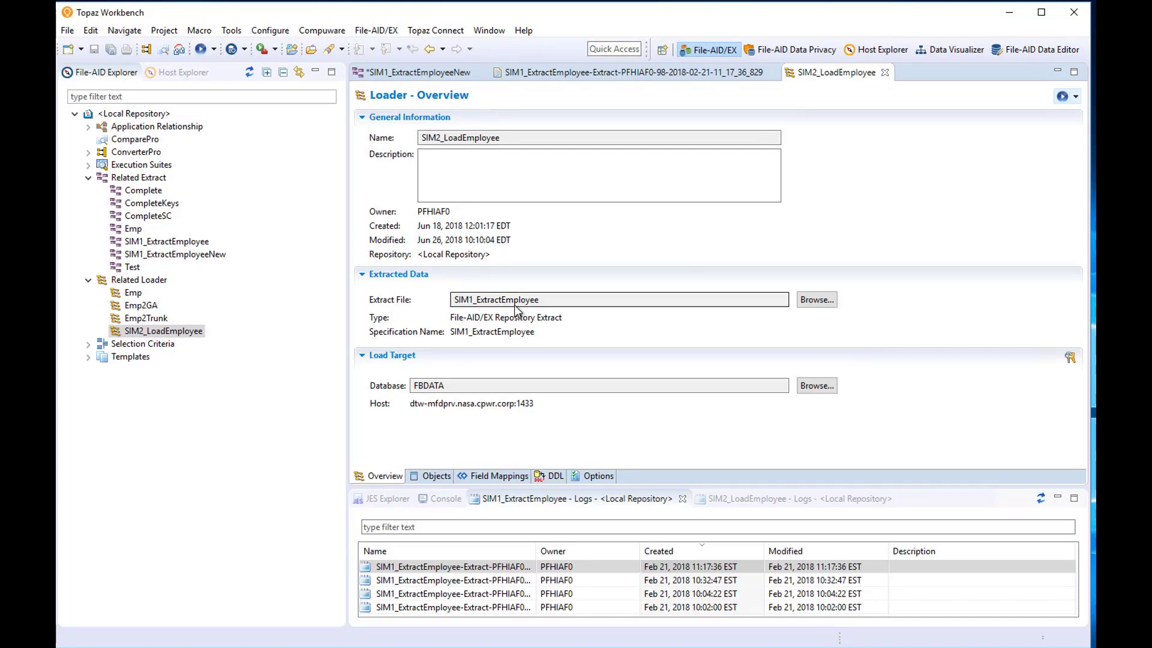
click(817, 300)
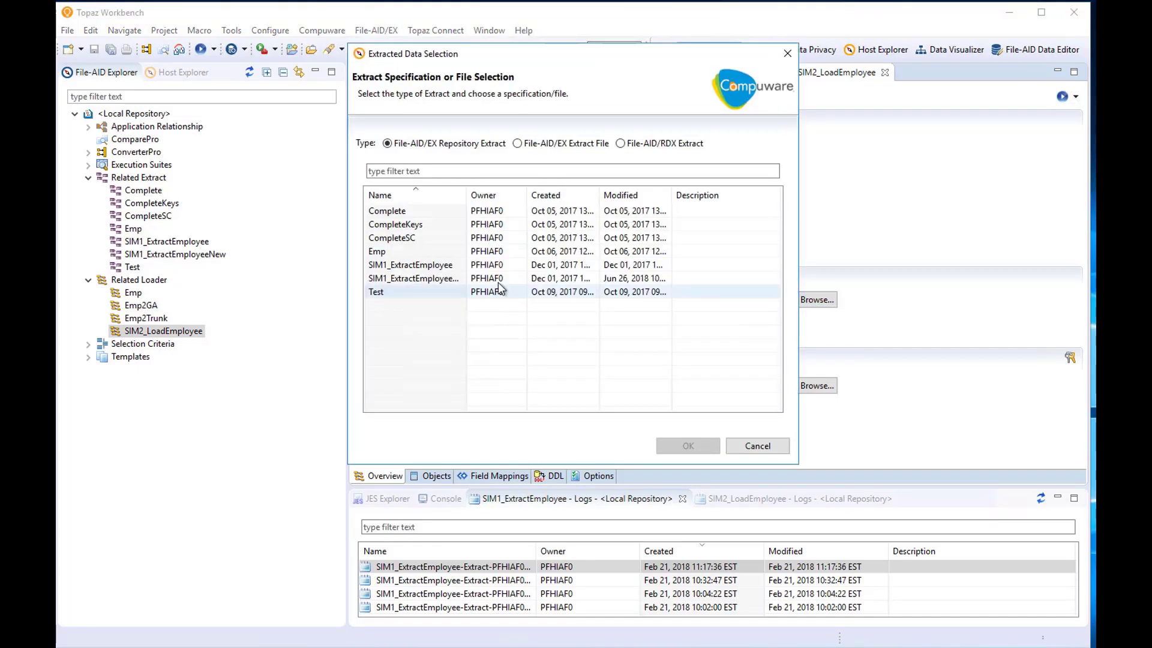
click(450, 264)
click(688, 448)
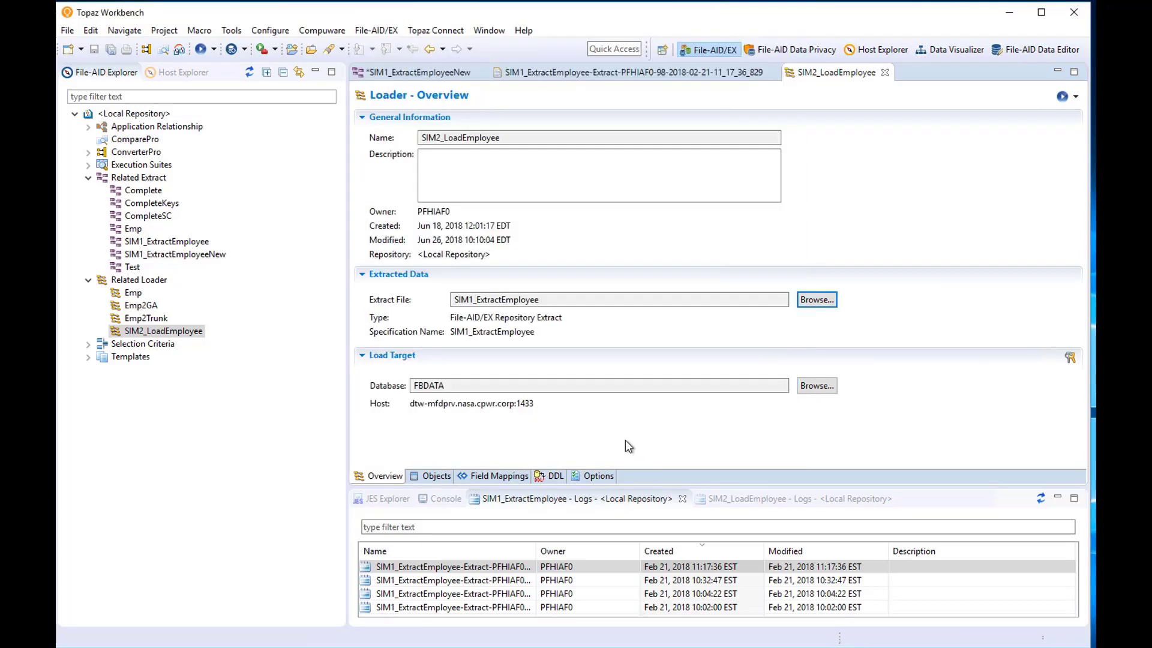
Set the loader's load target to the IAF_DPR_GA database connection.
click(815, 388)
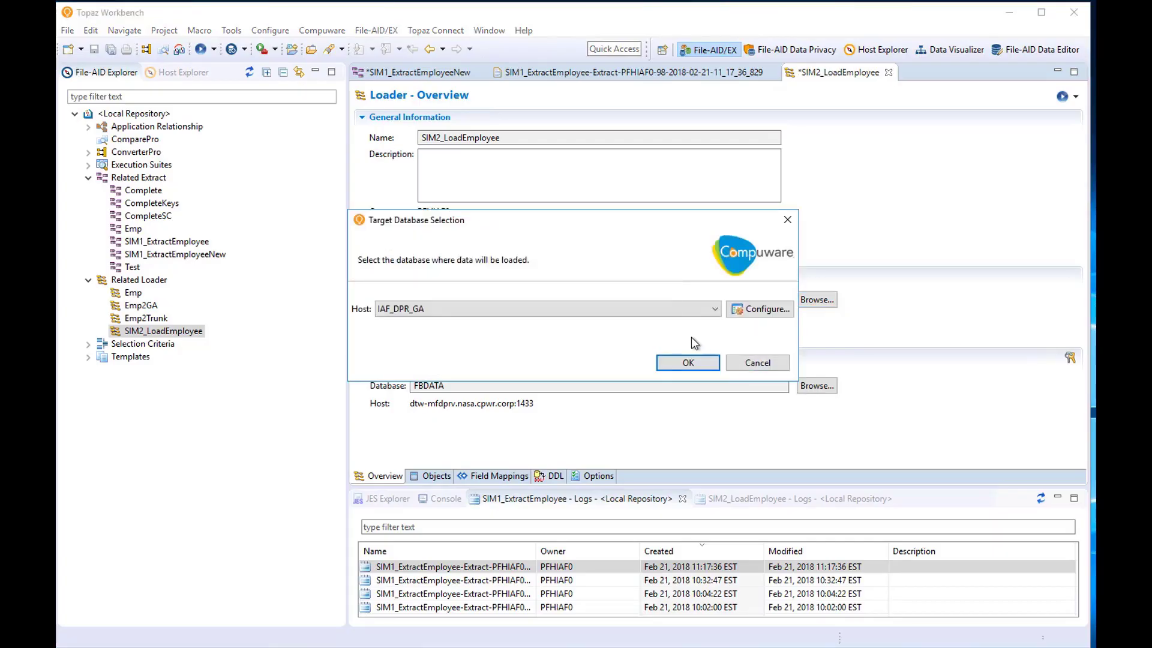
click(502, 309)
click(436, 409)
click(688, 362)
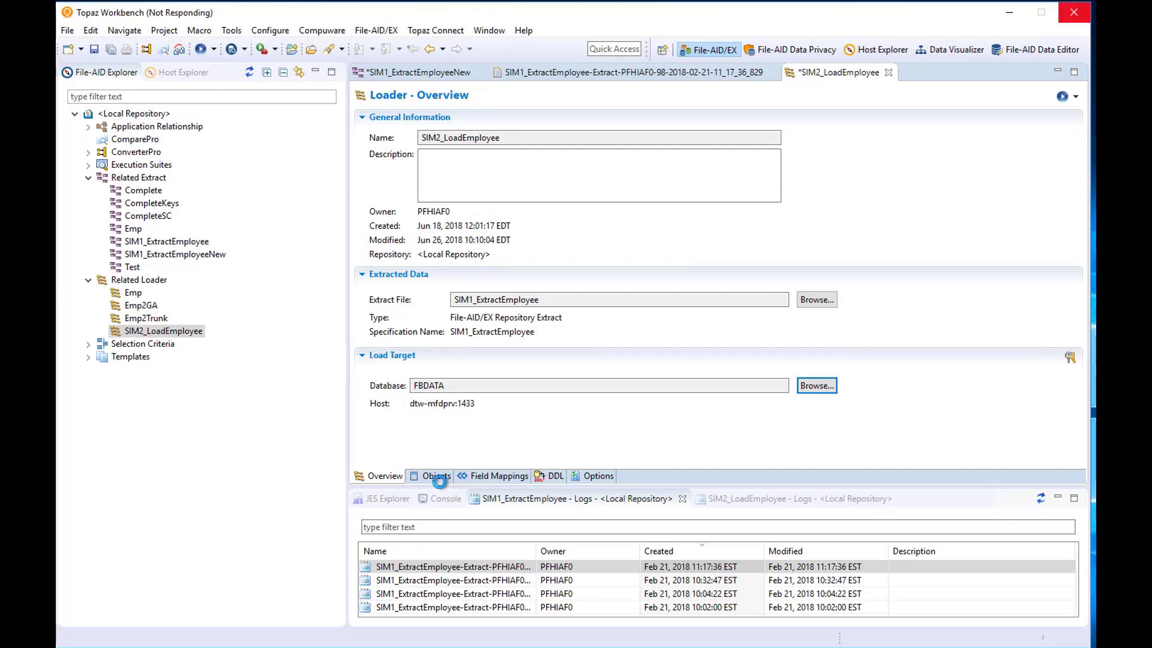
Change the schema of all six load objects from FB to IAF.
click(436, 475)
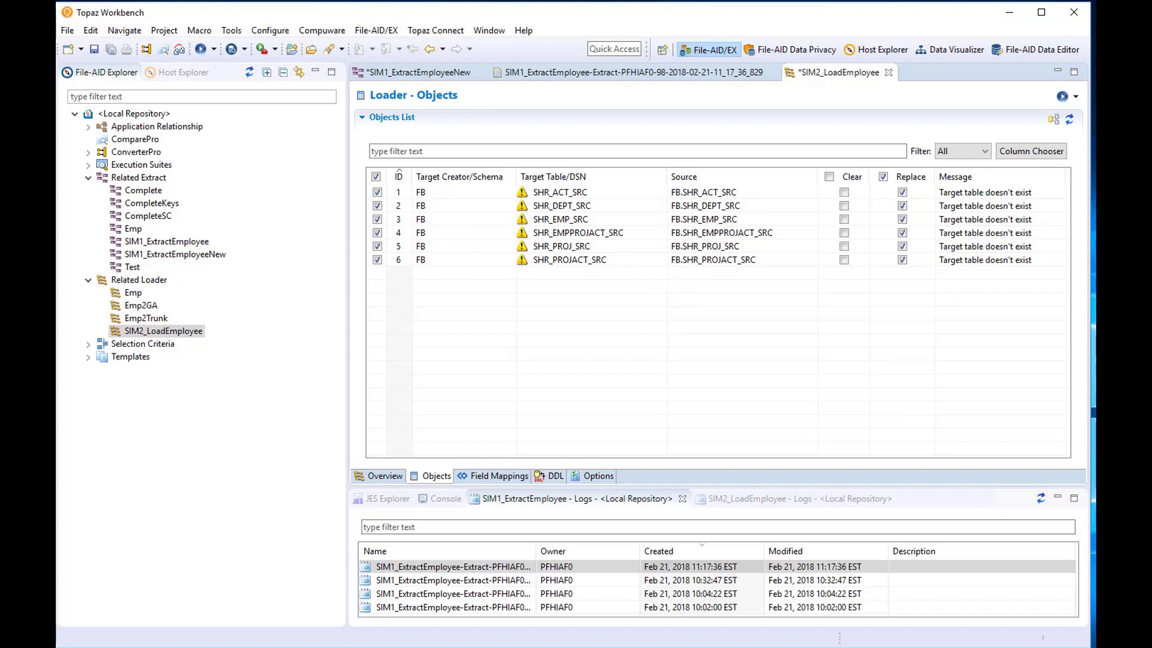
click(1053, 119)
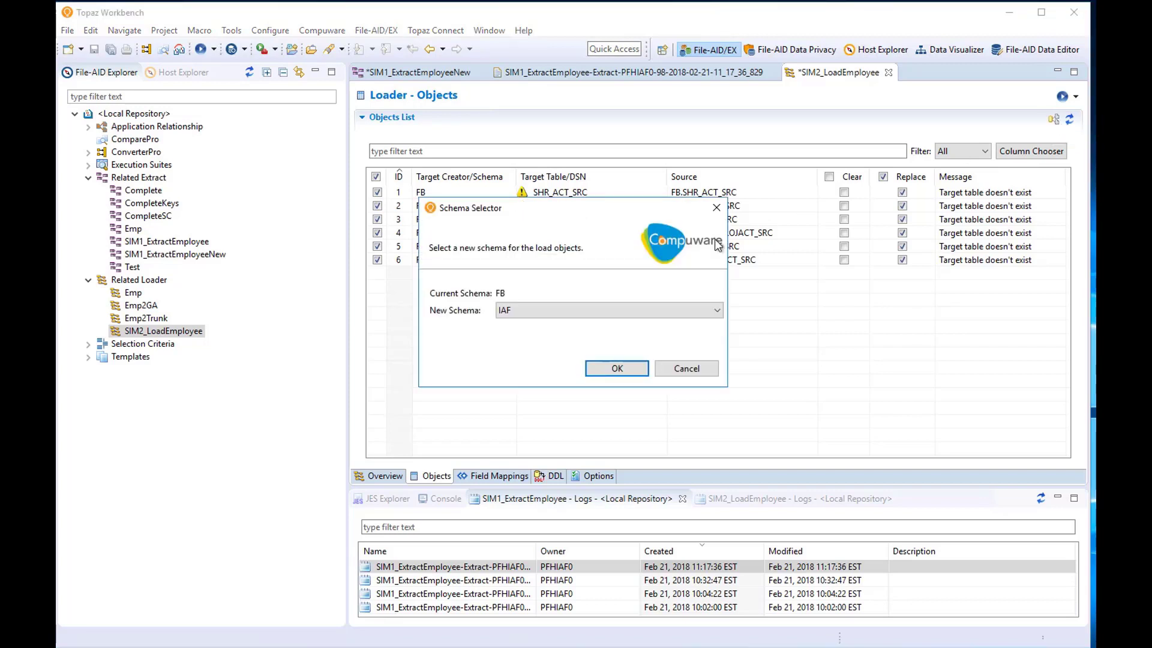
click(714, 309)
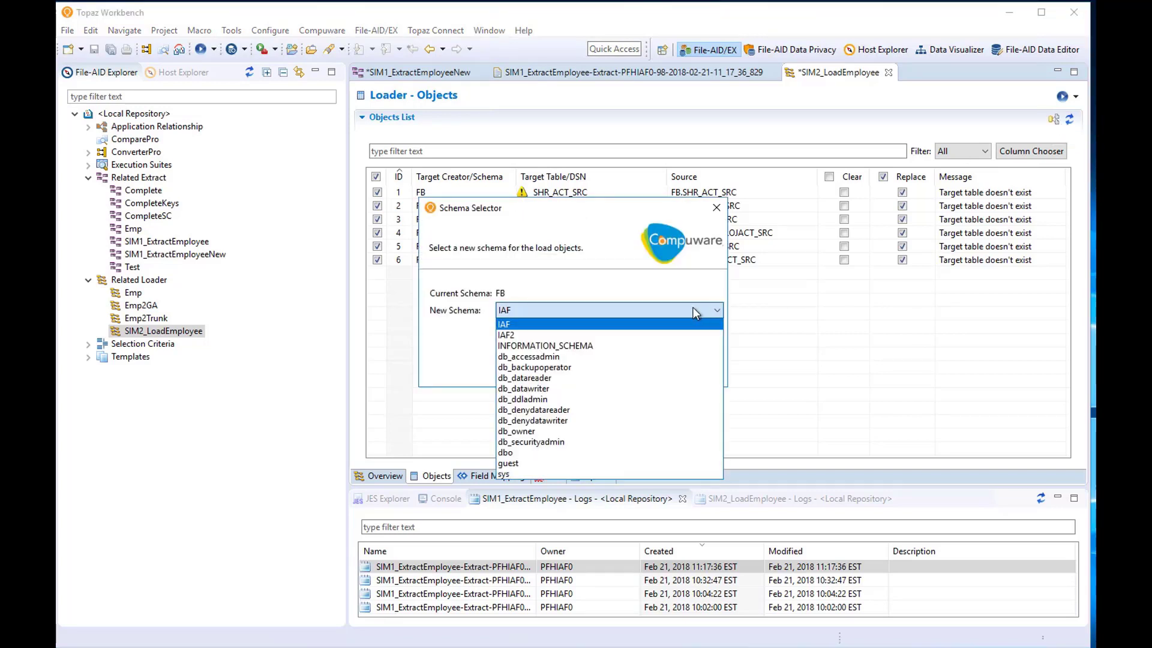
click(549, 323)
click(624, 365)
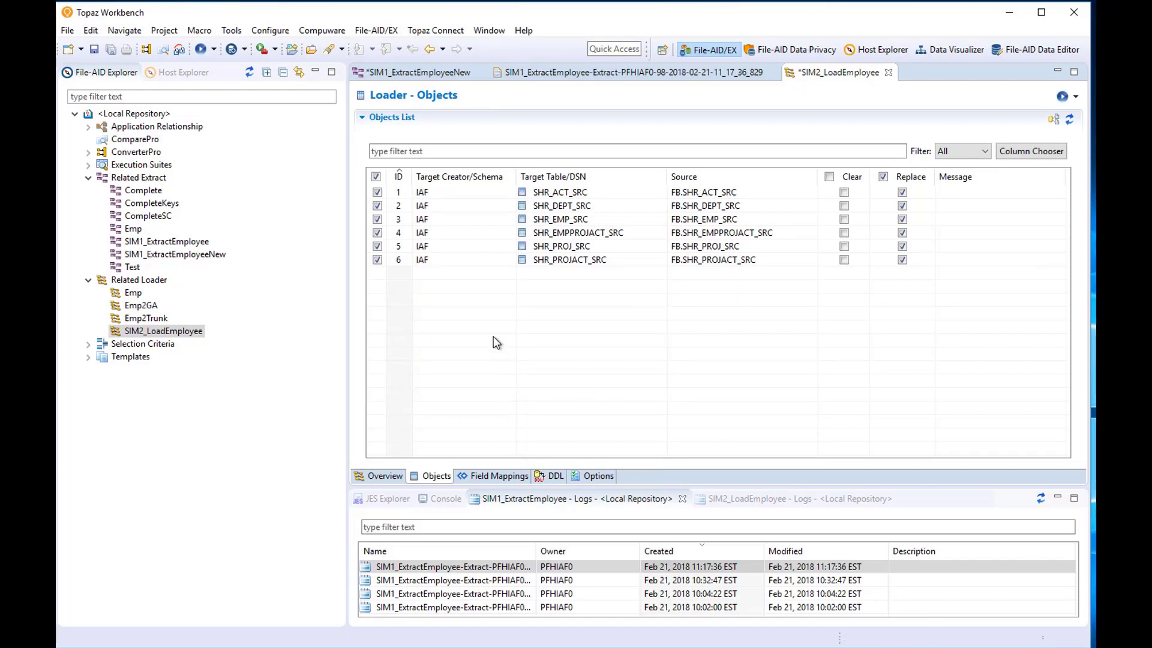
click(497, 475)
Review the field mappings and expression functions for IAF.SHR_EMP_SRC.
click(876, 146)
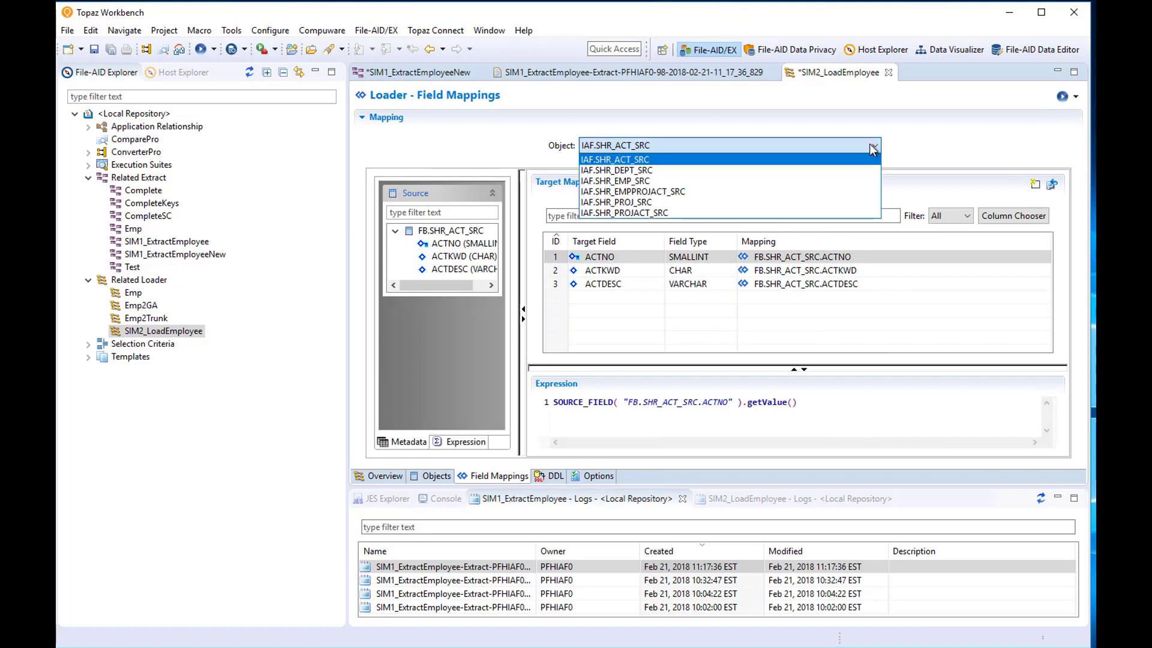
click(660, 181)
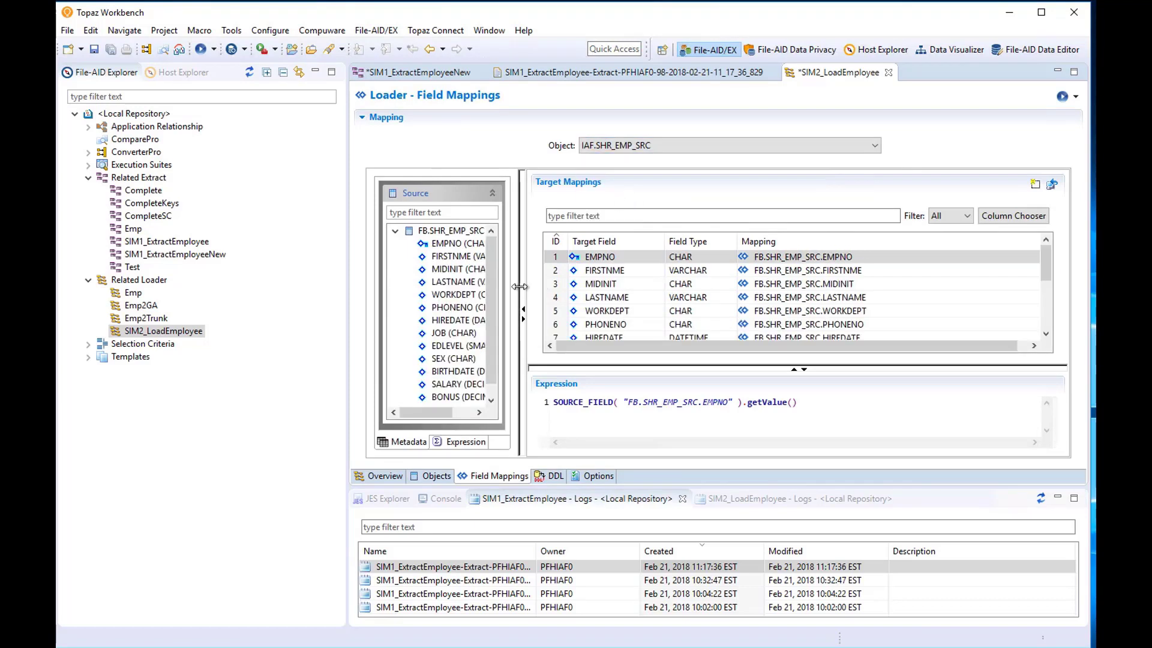
drag(523, 295, 597, 292)
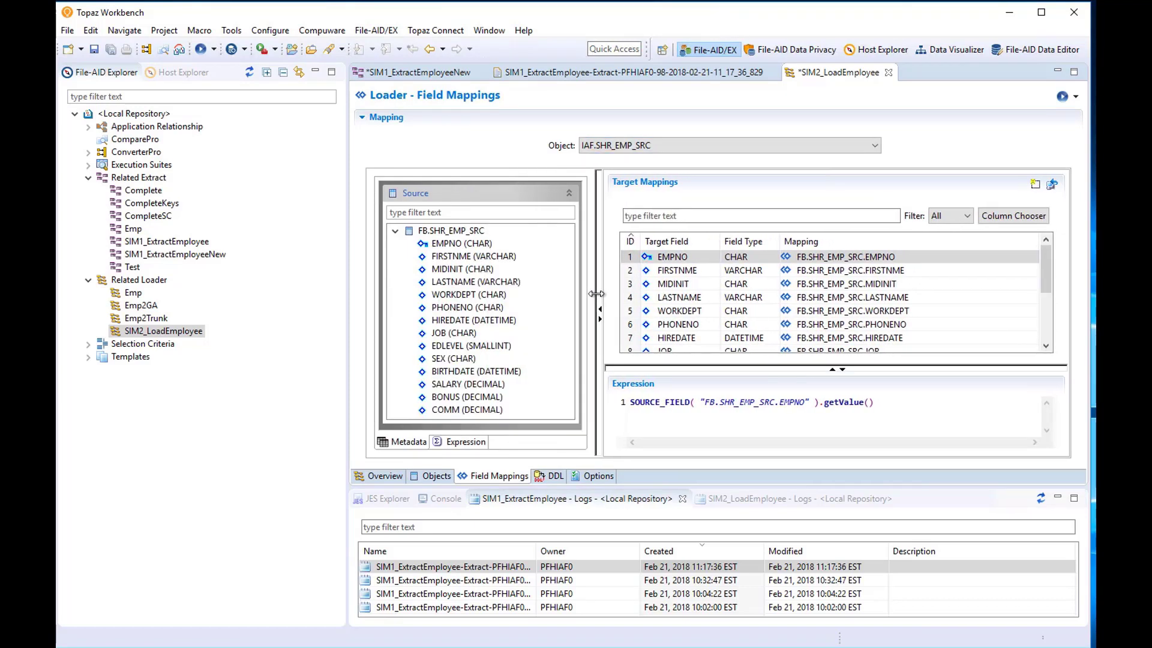
click(460, 445)
drag(567, 261, 570, 310)
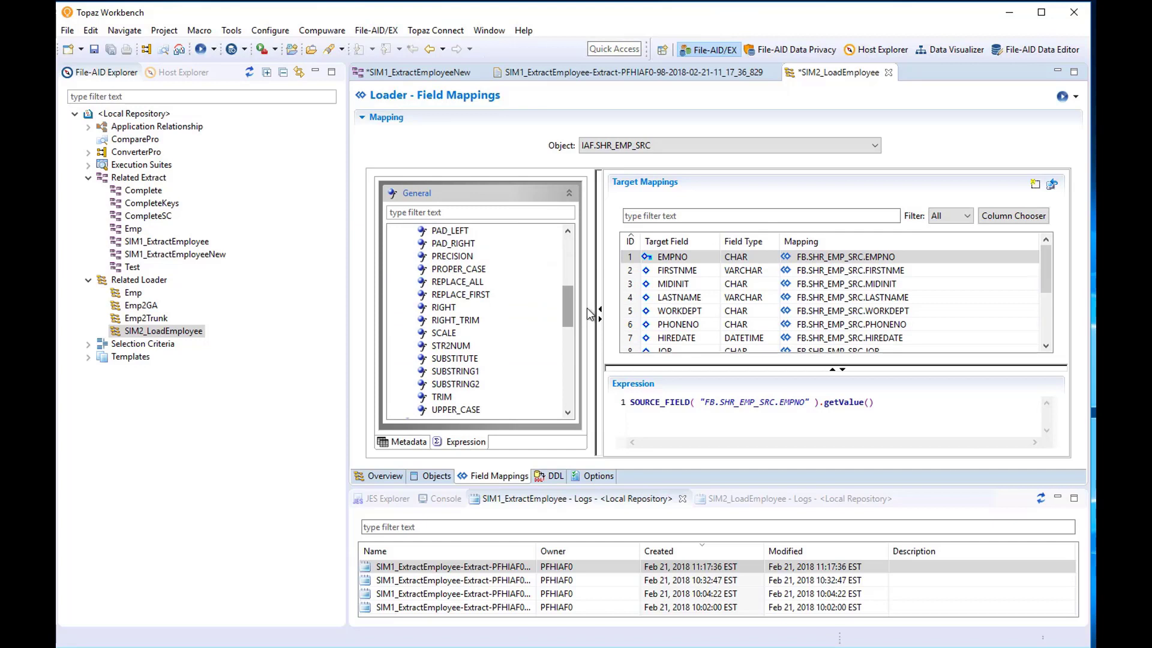
Show the create-table DDL generated for IAF.SHR_EMP_SRC.
click(556, 476)
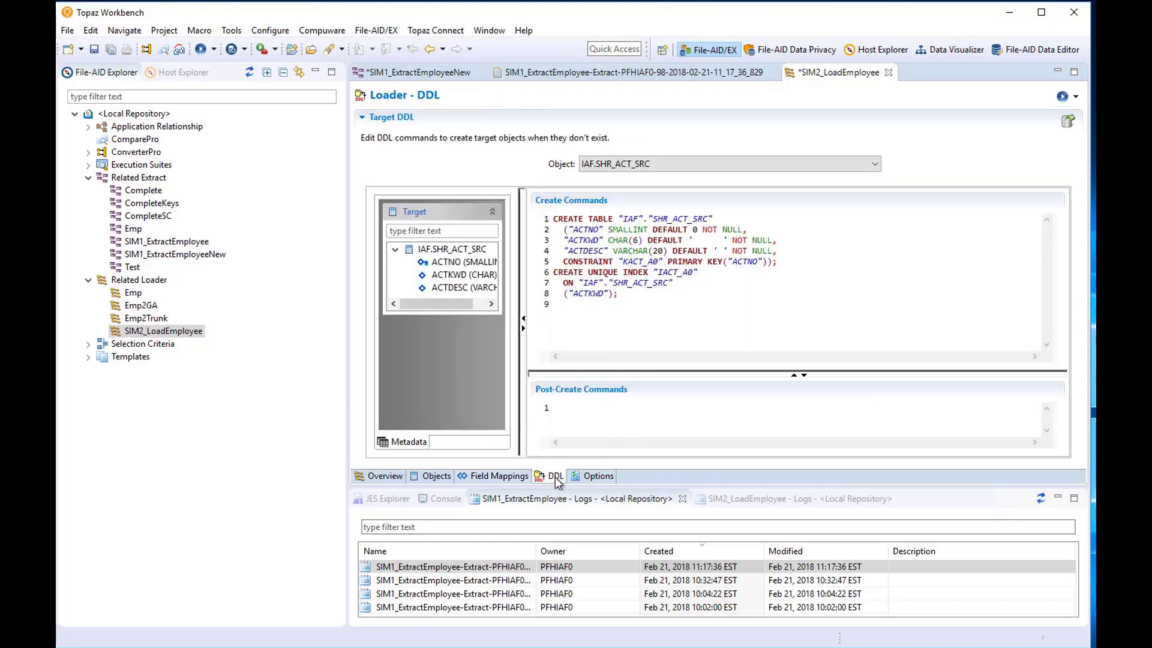
click(877, 167)
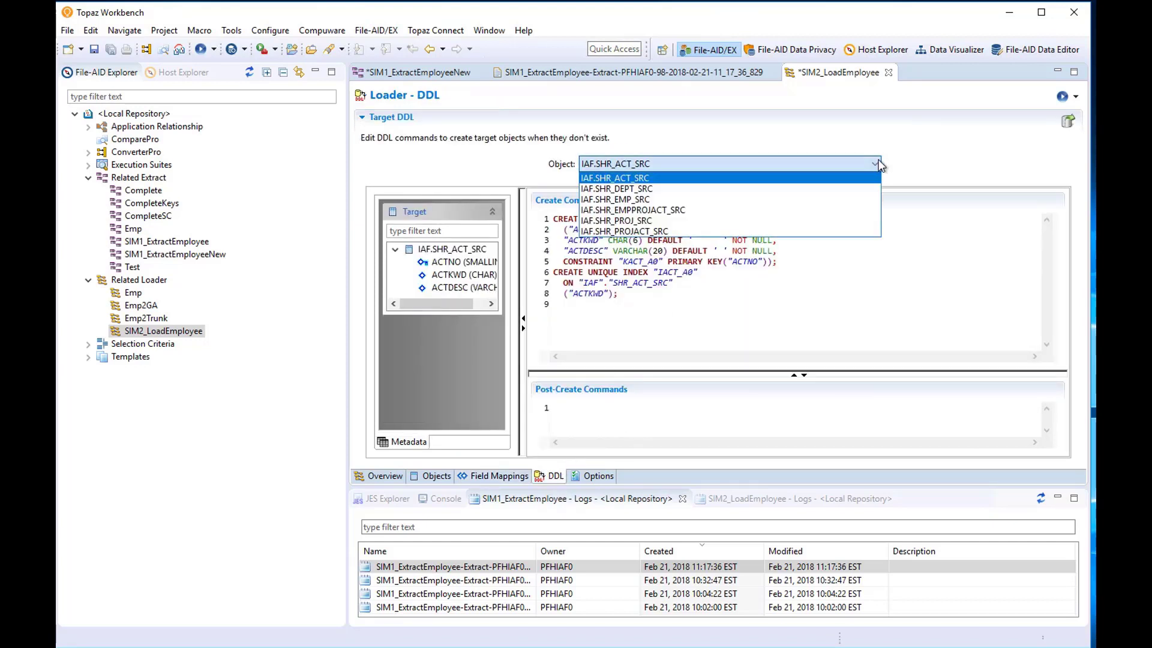
click(657, 200)
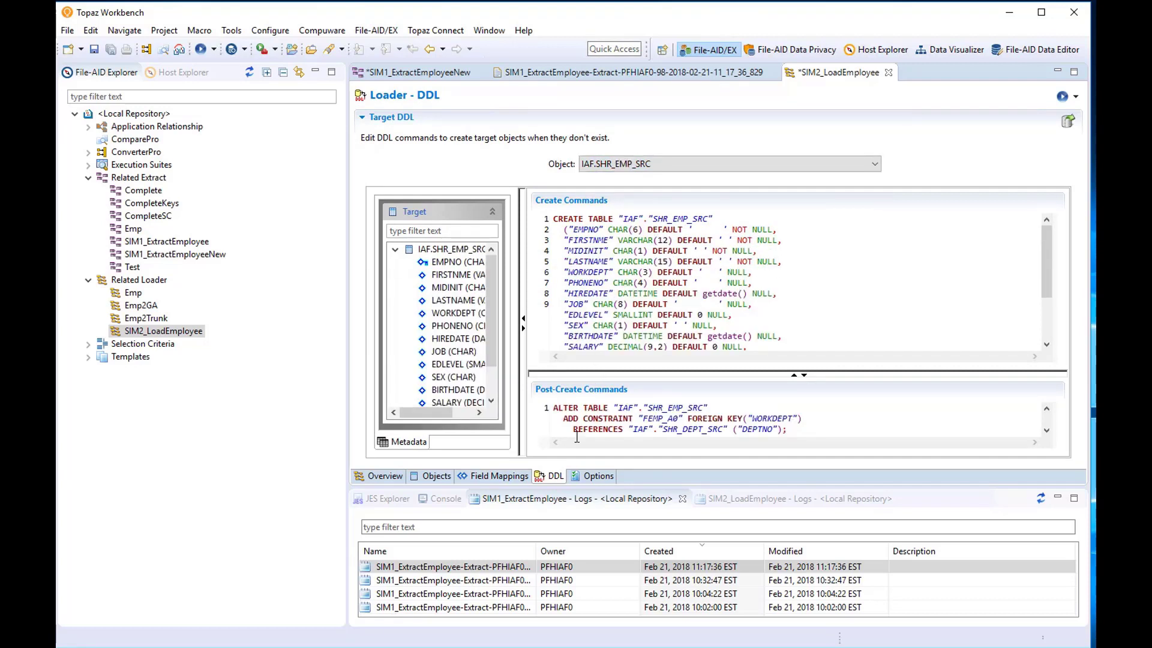
click(780, 497)
Open the SIM2_LoadEmployee-Load log entry dated Jun 18, 2018 to see its summary.
click(613, 573)
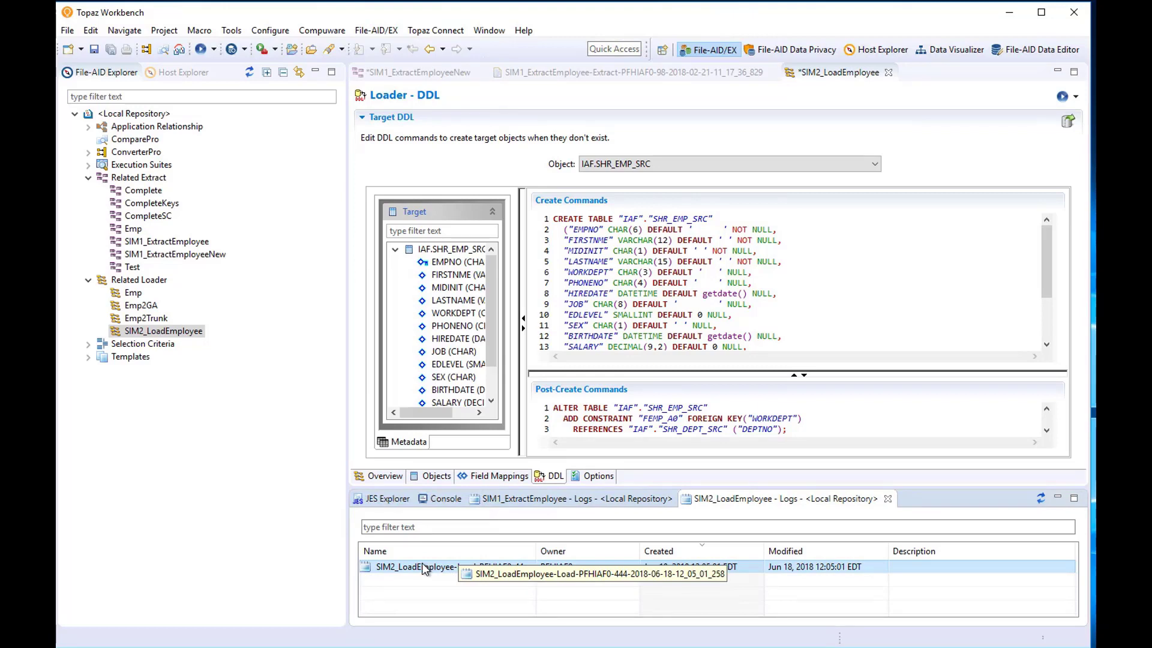
double_click(422, 564)
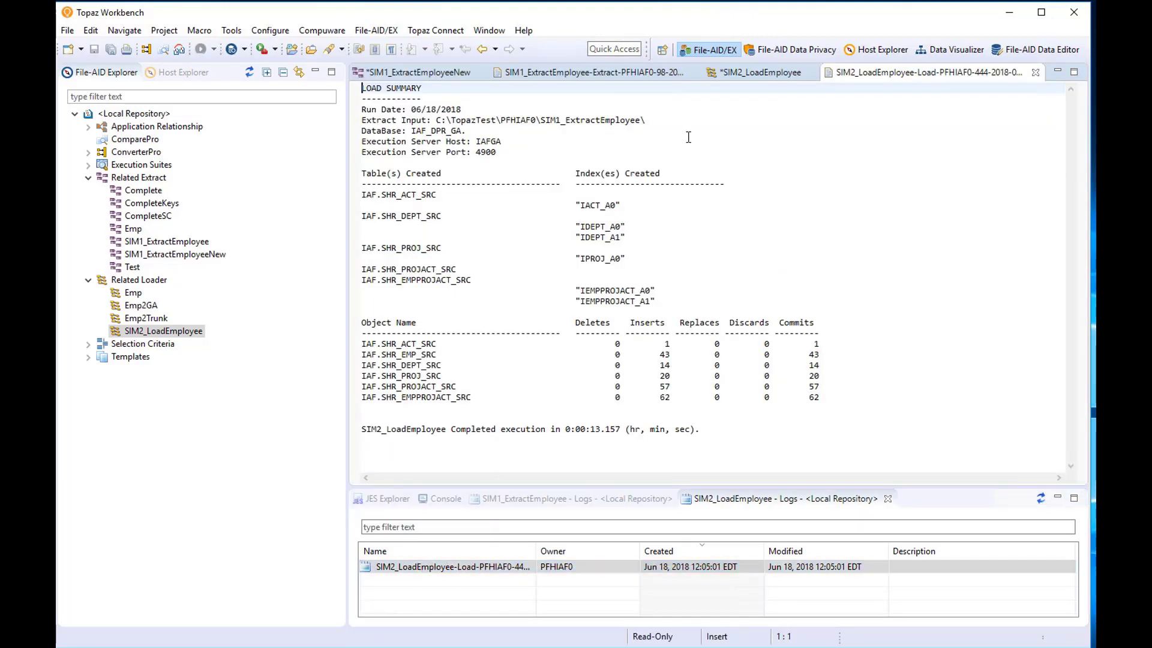